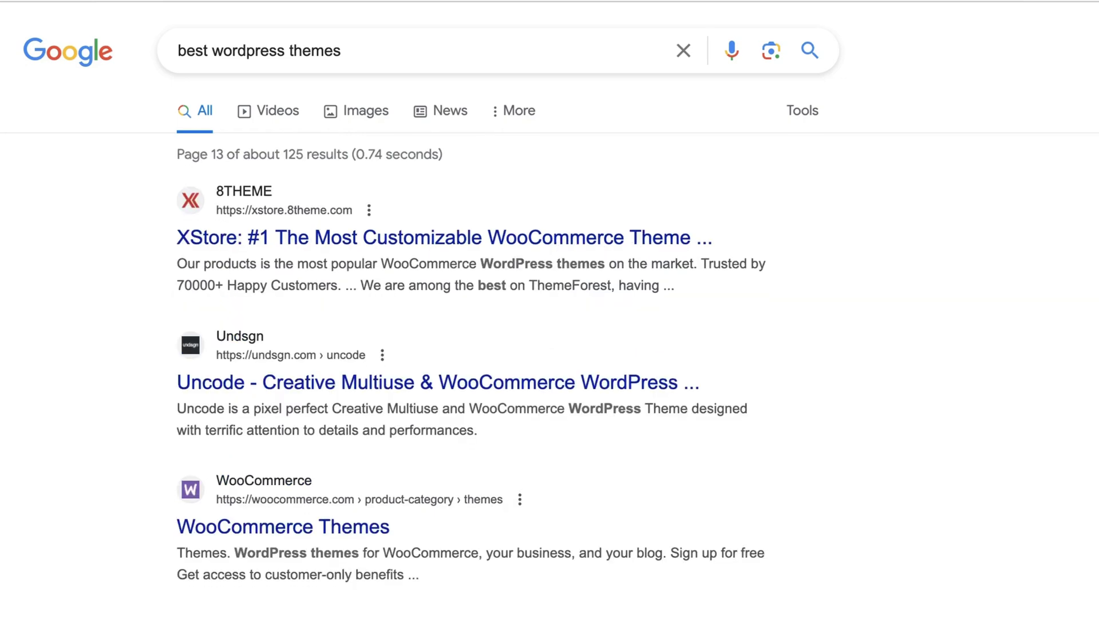
Scroll the 'best wordpress themes' Google results and go back to an earlier results page.
{"action": "scroll", "coordinate": [1071, 152], "scroll_direction": "down", "scroll_amount": 15}
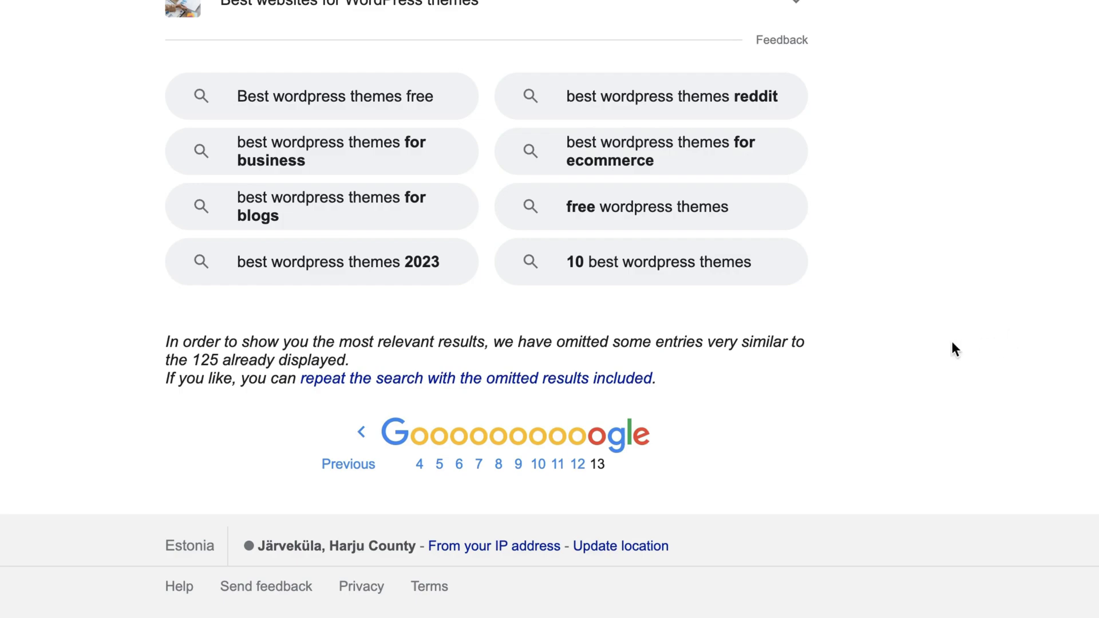
{"action": "left_click", "coordinate": [378, 458]}
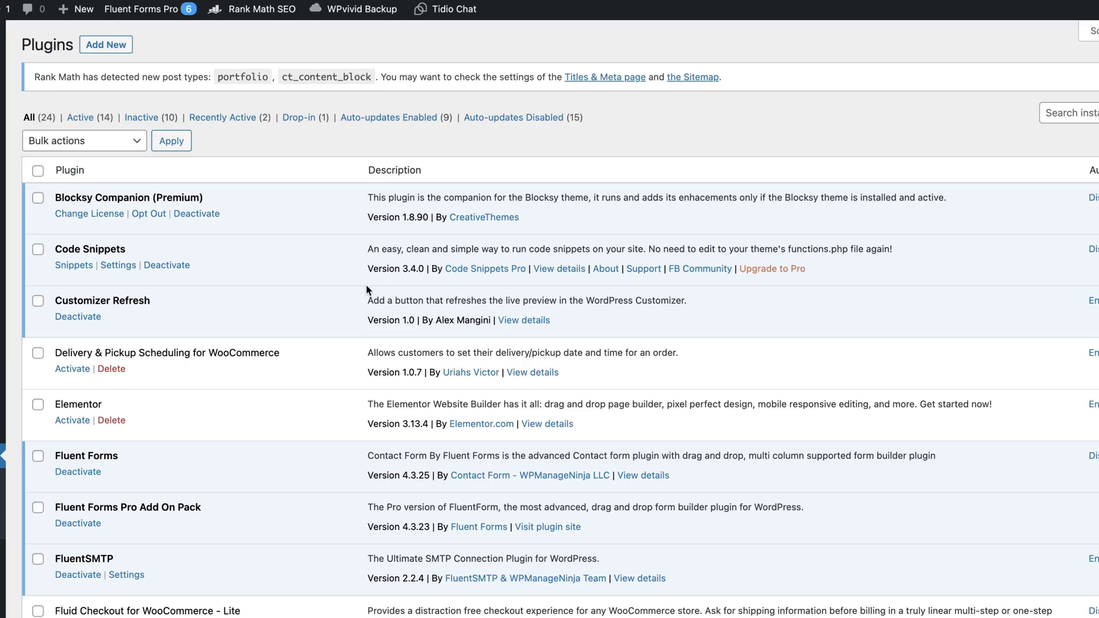
Show the keyword-stuffed page's 100/100 Rank Math analysis in the editor sidebar.
{"action": "scroll", "coordinate": [334, 276], "scroll_direction": "down", "scroll_amount": 15}
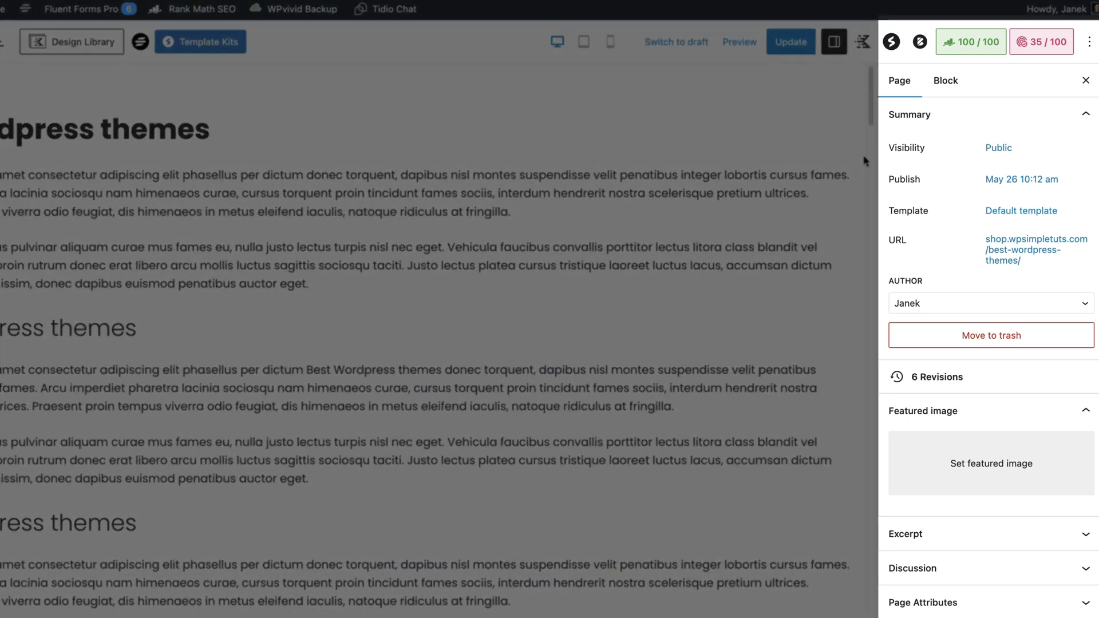
{"action": "left_click", "coordinate": [976, 41]}
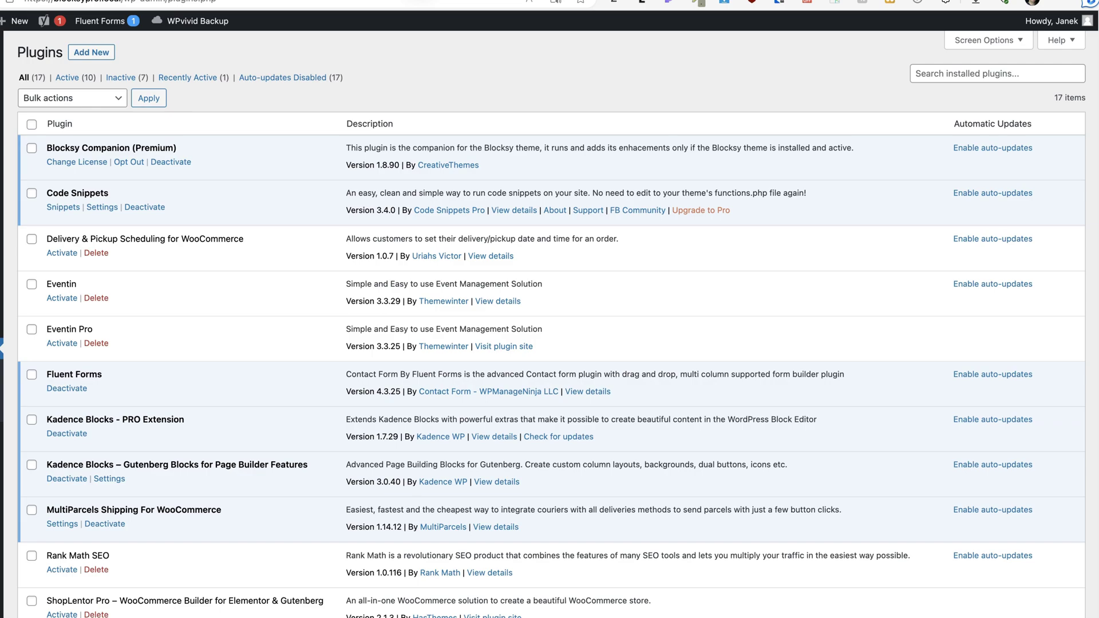
Scroll down the Plugins list toward Yoast SEO.
{"action": "scroll", "coordinate": [297, 315], "scroll_direction": "down", "scroll_amount": 7}
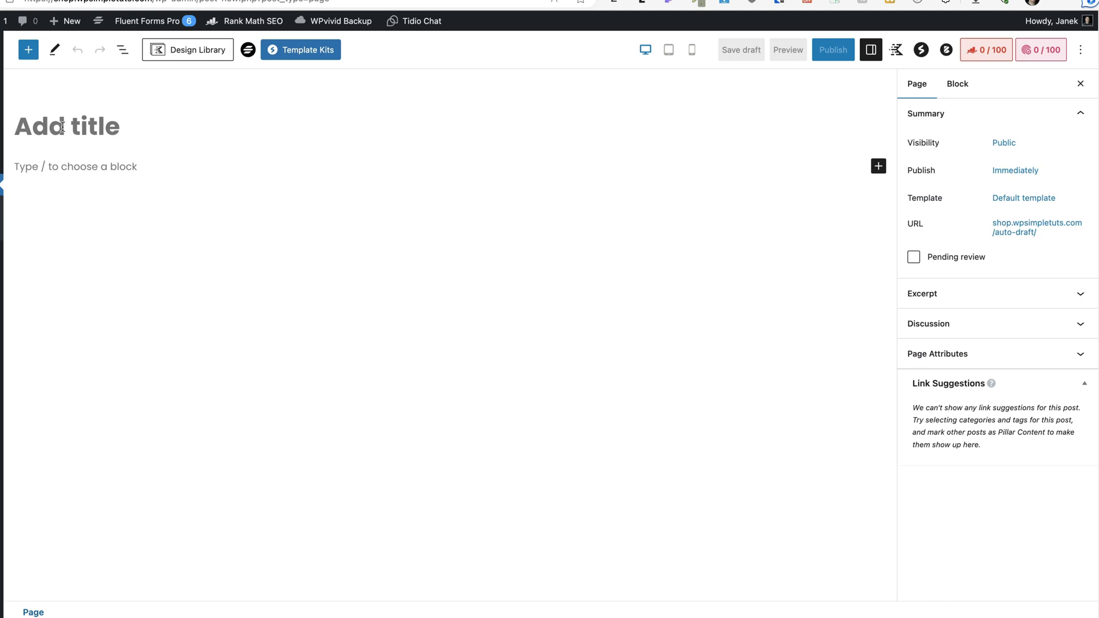
Title the new page 'Best Wordpress themes' and set that as the Rank Math focus keyword.
{"action": "type", "text": "Best"}
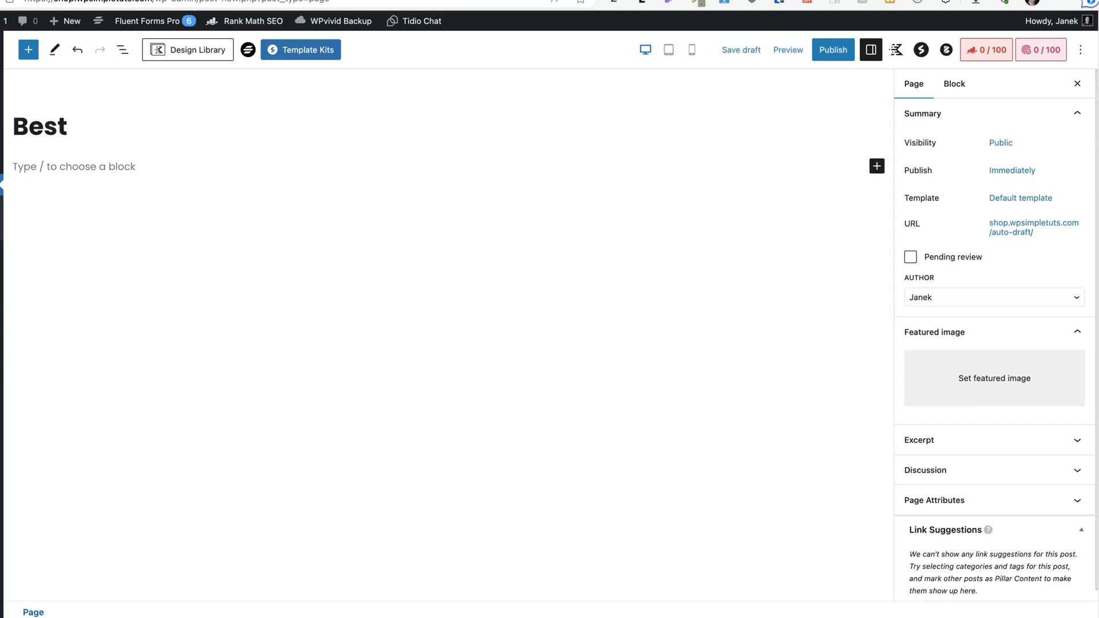
{"action": "type", "text": " Wordpress themes"}
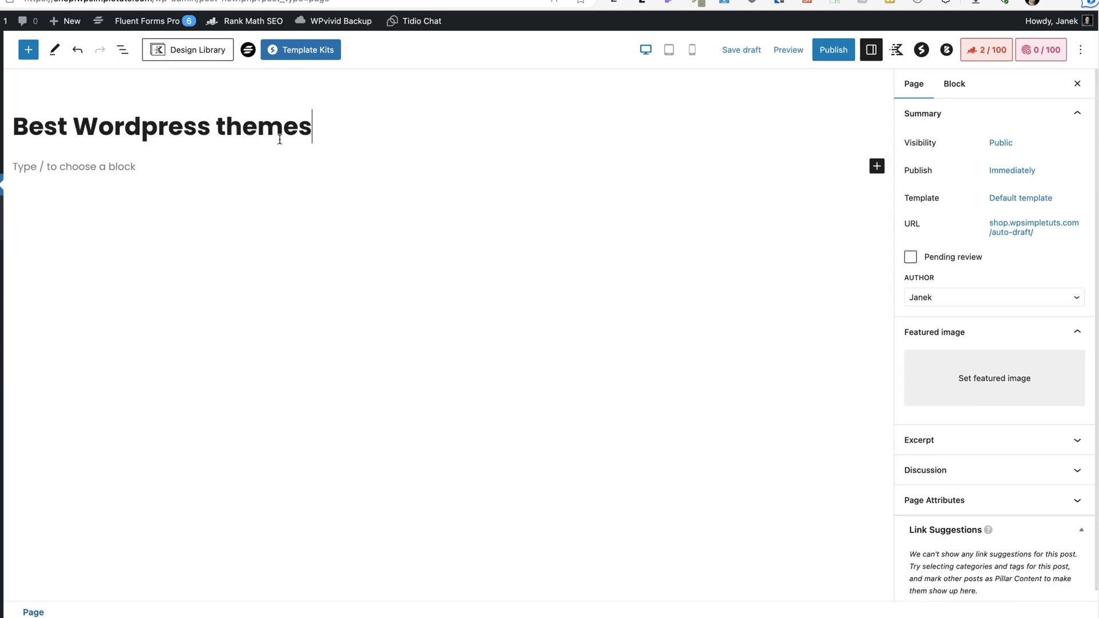
{"action": "triple_click", "coordinate": [316, 128]}
{"action": "key", "text": "ctrl+c"}
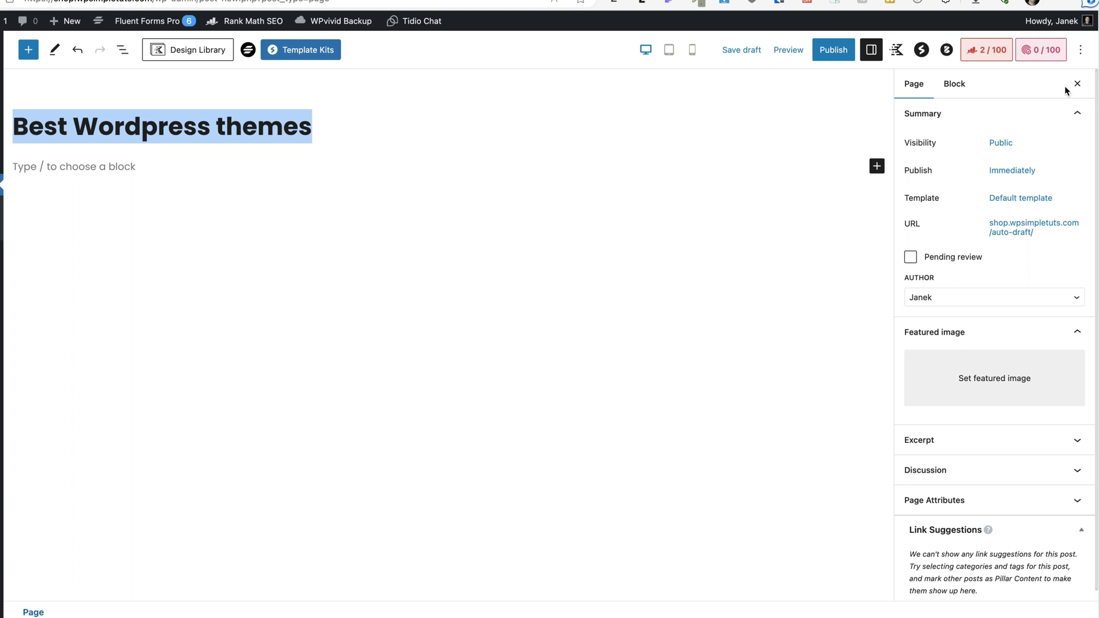
{"action": "left_click", "coordinate": [986, 50]}
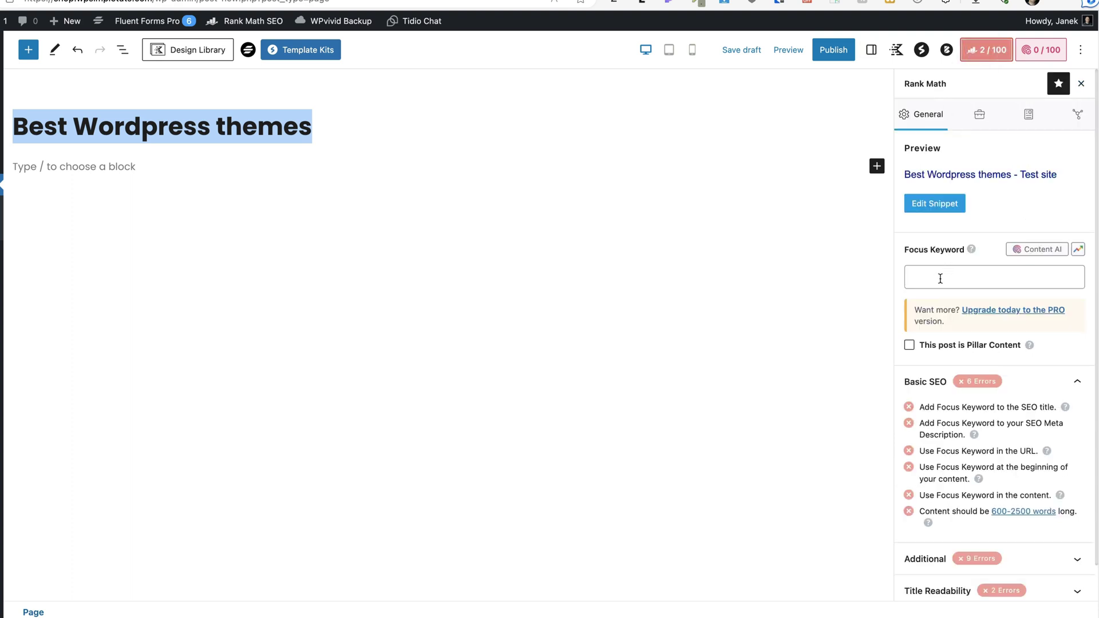
{"action": "left_click", "coordinate": [940, 279]}
{"action": "key", "text": "ctrl+v"}
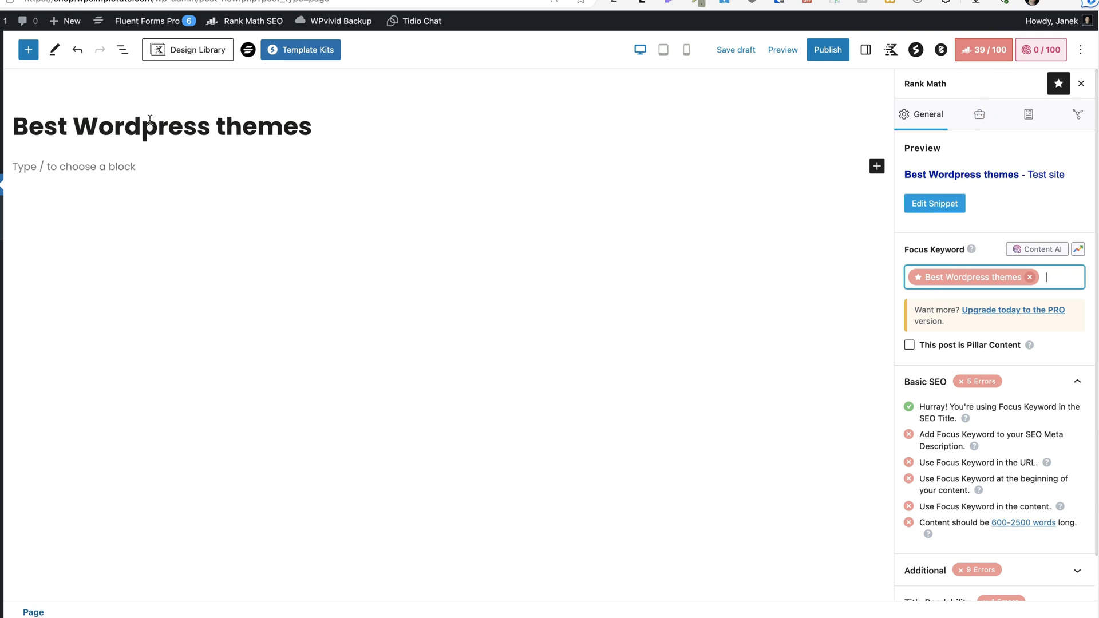
Start the content with a 'Best Wordpress themes' paragraph followed by Lorem and Natoque filler.
{"action": "left_click", "coordinate": [30, 165]}
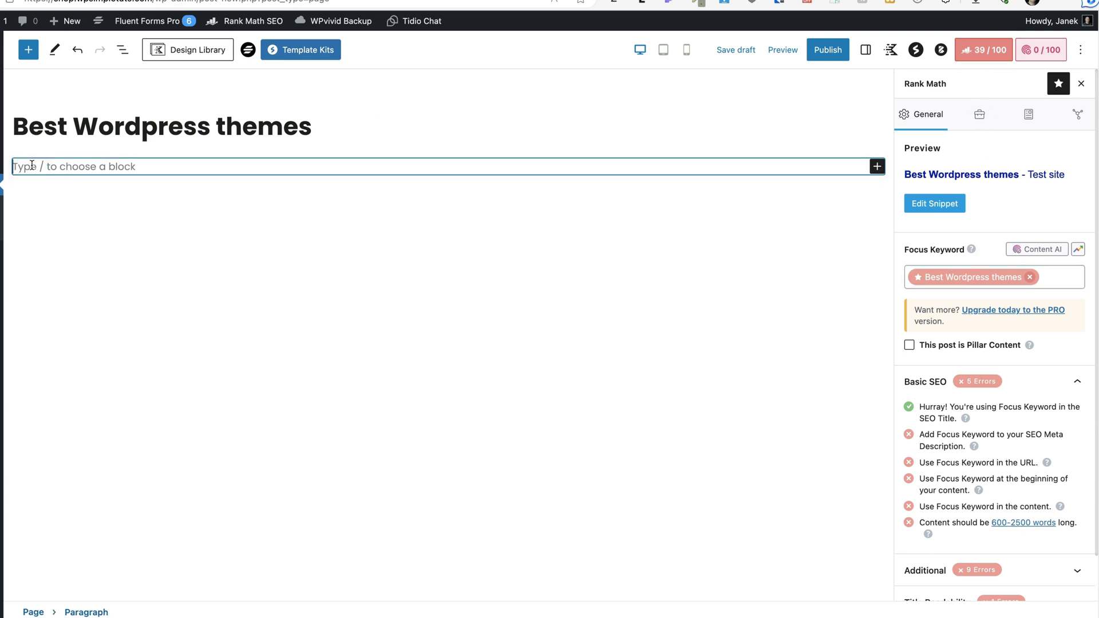
{"action": "key", "text": "super+v"}
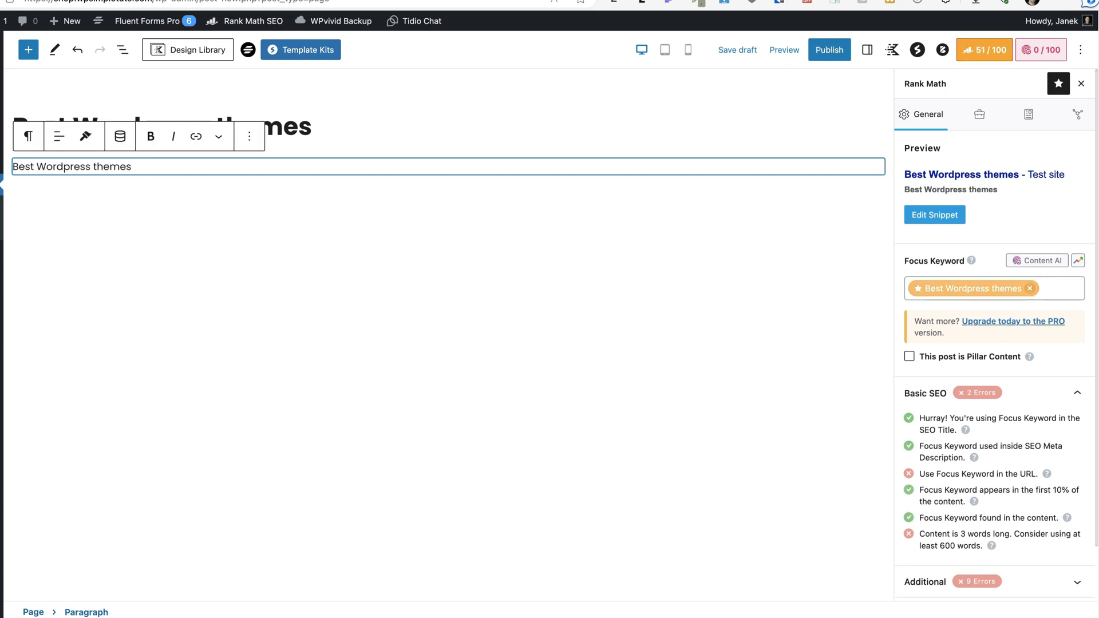
{"action": "left_click", "coordinate": [157, 167]}
{"action": "type", "text": "Lorem ipsum dolor sit amet consectetur adipiscing elit phasellus per dictum donec torquent, dapibus nisl montes suspendisse velit penatibus integer lobortis cursus fames. Arcu imperdiet pharetra lacinia sociosqu nam himenaeos curae, cursus torquent proin tincidunt fames sociis, interdum hendrerit nostra scelerisque pretium ultrices. Praesent proin tempus viverra odio feugiat, dis himenaeos in metus eleifend iaculis, natoque ridiculus at fringilla.  Natoque semper in risus pulvinar aliquam curae mus fames eu, nulla justo lectus turpis nisl nec eget. Vehicula faucibus convallis porttitor lectus litora class blandit vel pretium nam felis leo, proin rutrum donec erat libero arcu mollis luctus sagittis sociosqu taciti. Justo lectus platea cursus tristique laoreet luctus lacus, accumsan dictum ligula nullam arcu dignissim, donec dapibus euismod penatibus auctor eget."}
Paste the filler paragraphs repeatedly into new blocks until the page holds 3123 words.
{"action": "key", "text": "Return"}
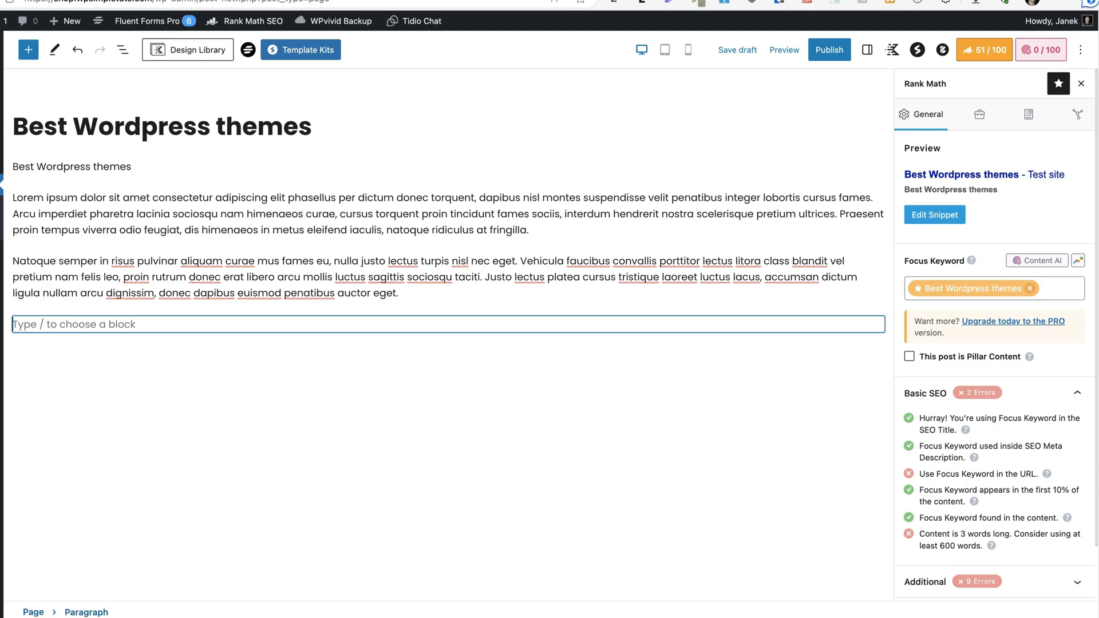
{"action": "type", "text": "Lorem ipsum dolor sit amet consectetur adipiscing elit phasellus per dictum donec torquent, dapibus nisl montes suspendisse velit penatibus integer lobortis cursus fames. Arcu imperdiet pharetra lacinia sociosqu nam himenaeos curae, cursus torquent proin tincidunt fames sociis, interdum hendrerit nostra scelerisque pretium ultrices. Praesent proin tempus viverra odio feugiat, dis himenaeos in metus eleifend iaculis, natoque ridiculus at fringilla.  Natoque semper in risus pulvinar aliquam curae mus fames eu, nulla justo lectus turpis nisl nec eget. Vehicula faucibus convallis porttitor lectus litora class blandit vel pretium nam felis leo, proin rutrum donec erat libero arcu mollis luctus sagittis sociosqu taciti. Justo lectus platea cursus tristique laoreet luctus lacus, accumsan dictum ligula nullam arcu dignissim, donec dapibus euismod penatibus auctor eget."}
{"action": "key", "text": "Return"}
{"action": "type", "text": "Lorem ipsum dolor sit amet consectetur adipiscing elit phasellus per dictum donec torquent, dapibus nisl montes suspendisse velit penatibus integer lobortis cursus fames. Arcu imperdiet pharetra lacinia sociosqu nam himenaeos curae, cursus torquent proin tincidunt fames sociis, interdum hendrerit nostra scelerisque pretium ultrices. Praesent proin tempus viverra odio feugiat, dis himenaeos in metus eleifend iaculis, natoque ridiculus at fringilla. Natoque semper in risus pulvinar aliquam curae mus fames eu, nulla justo lectus turpis nisl nec eget. Vehicula faucibus convallis porttitor lectus litora class blandit vel pretium nam felis leo, proin rutrum donec erat libero arcu mollis luctus sagittis sociosqu taciti. Justo lectus platea cursus tristique laoreet luctus lacus, accumsan dictum ligula nullam arcu dignissim, donec dapibus euismod penatibus auctor eget."}
{"action": "key", "text": "Return"}
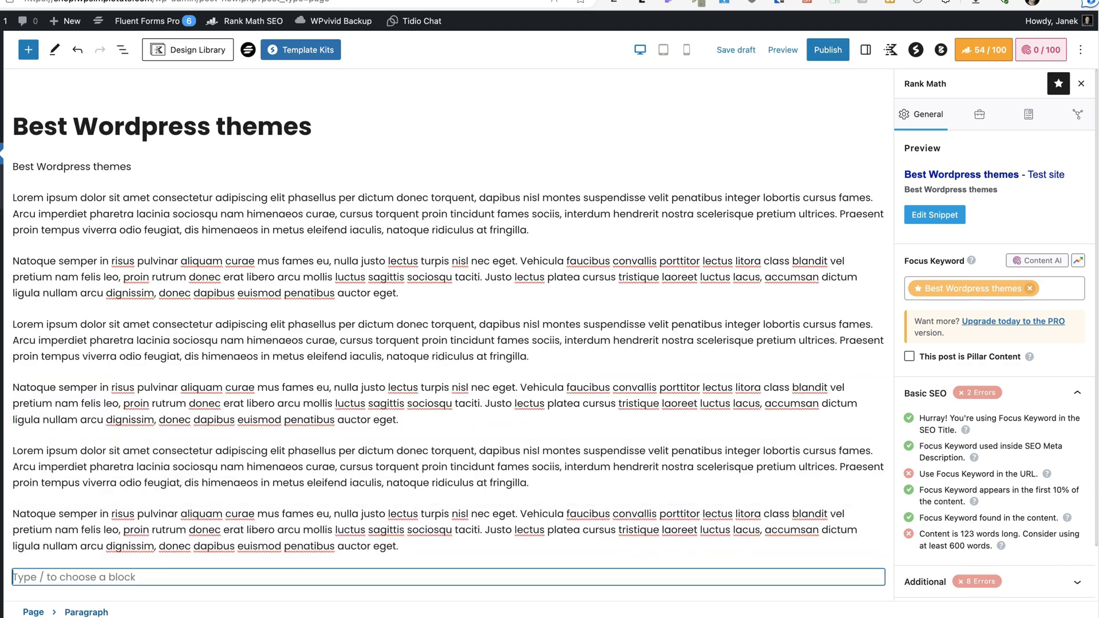
{"action": "type", "text": "Lorem ipsum dolor sit amet consectetur adipiscing elit phasellus per dictum donec torquent, dapibus nisl montes suspendisse velit penatibus integer lobortis cursus fames. Arcu imperdiet pharetra lacinia sociosqu nam himenaeos curae, cursus torquent proin tincidunt fames sociis, interdum hendrerit nostra scelerisque pretium ultrices. Praesent proin tempus viverra odio feugiat, dis himenaeos in metus eleifend iaculis, natoque ridiculus at fringilla. Natoque semper in risus pulvinar aliquam curae mus fames eu, nulla justo lectus turpis nisl nec eget. Vehicula faucibus convallis porttitor lectus litora class blandit vel pretium nam felis leo, proin rutrum donec erat libero arcu mollis luctus sagittis sociosqu taciti. Justo lectus platea cursus tristique laoreet luctus lacus, accumsan dictum ligula nullam arcu dignissim, donec dapibus euismod penatibus auctor eget."}
{"action": "key", "text": "super+v"}
{"action": "key", "text": "Return"}
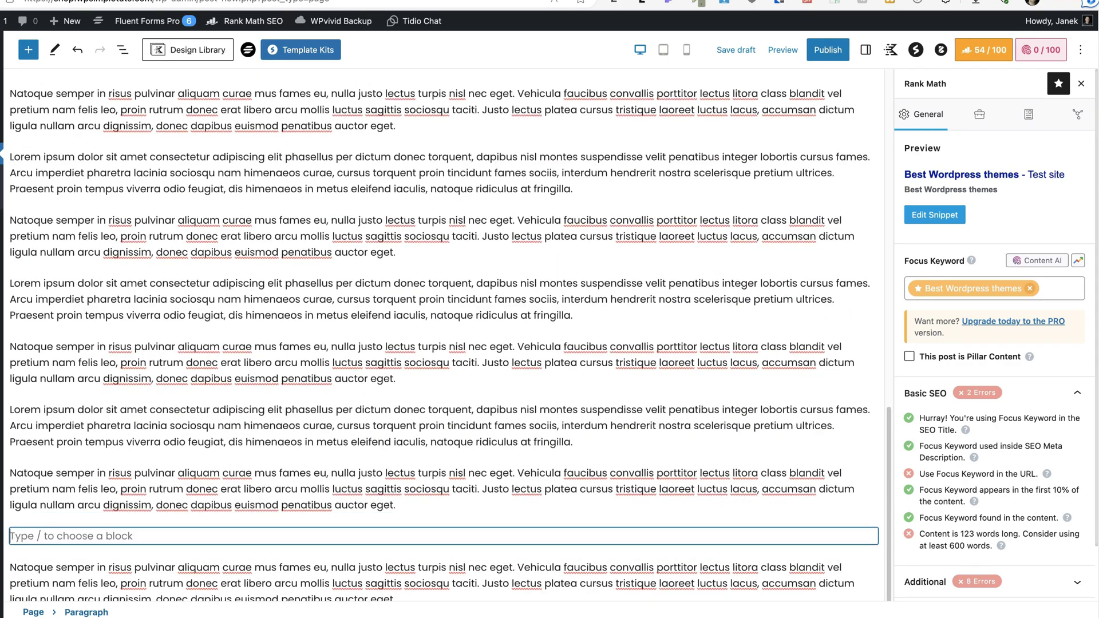
{"action": "key", "text": "super+v"}
{"action": "key", "text": "Return"}
{"action": "type", "text": "Lorem ipsum dolor sit amet consectetur adipiscing elit phasellus per dictum donec torquent, dapibus nisl montes suspendisse velit penatibus integer lobortis cursus fames. Arcu imperdiet pharetra lacinia sociosqu nam himenaeos curae, cursus torquent proin tincidunt fames sociis, interdum hendrerit nostra scelerisque pretium ultrices. Praesent proin tempus viverra odio feugiat, dis himenaeos in metus eleifend iaculis, natoque ridiculus at fringilla. Natoque semper in risus pulvinar aliquam curae mus fames eu, nulla justo lectus turpis nisl nec eget. Vehicula faucibus convallis porttitor lectus litora class blandit vel pretium nam felis leo, proin rutrum donec erat libero arcu mollis luctus sagittis sociosqu taciti. Justo lectus platea cursus tristique laoreet luctus lacus, accumsan dictum ligula nullam arcu dignissim, donec dapibus euismod penatibus auctor eget."}
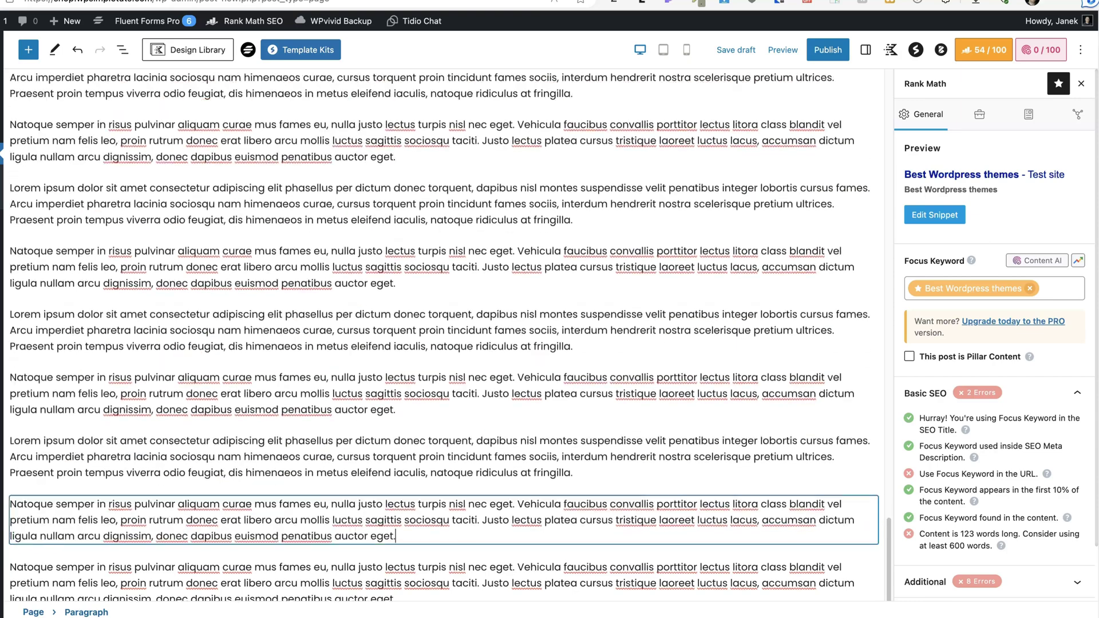
{"action": "key", "text": "super+Up"}
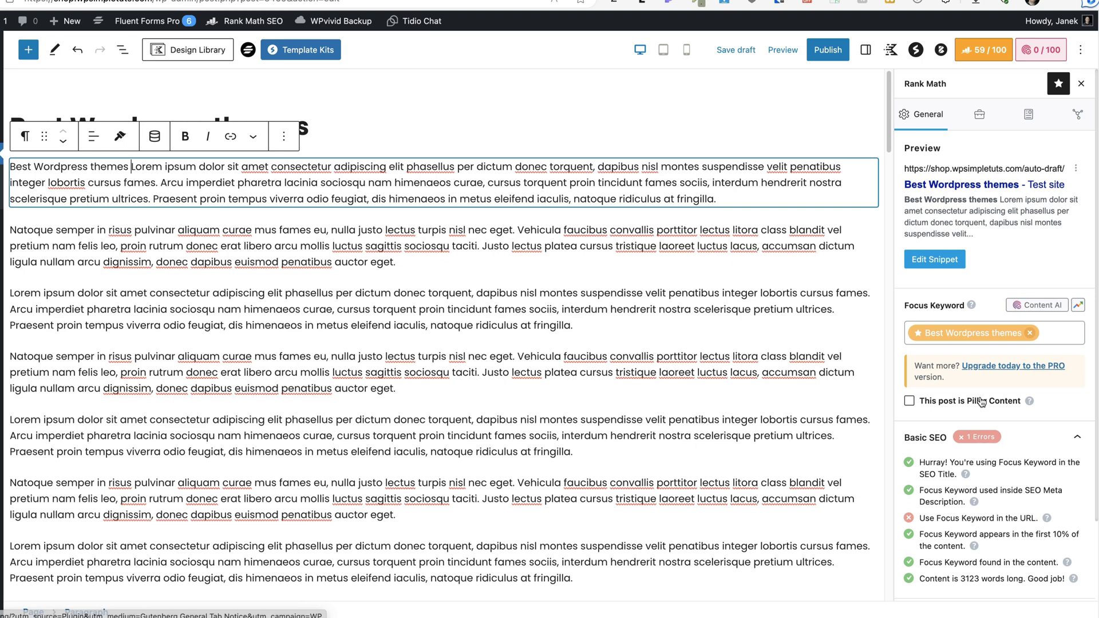
Publish the page.
{"action": "scroll", "coordinate": [982, 401], "scroll_direction": "down", "scroll_amount": 3}
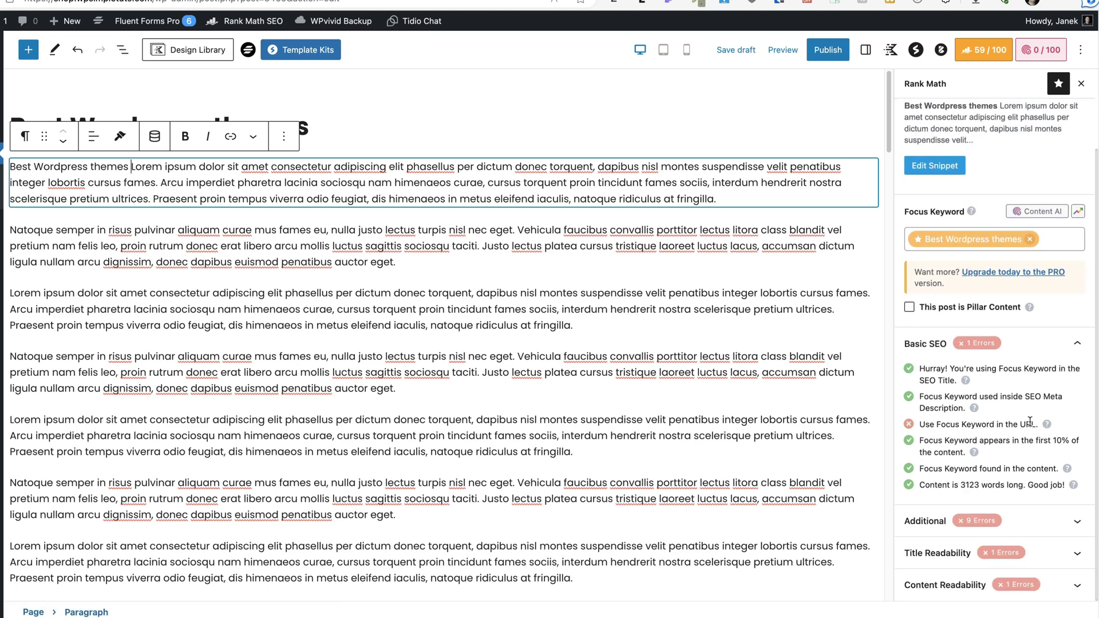
{"action": "scroll", "coordinate": [978, 293], "scroll_direction": "up", "scroll_amount": 3}
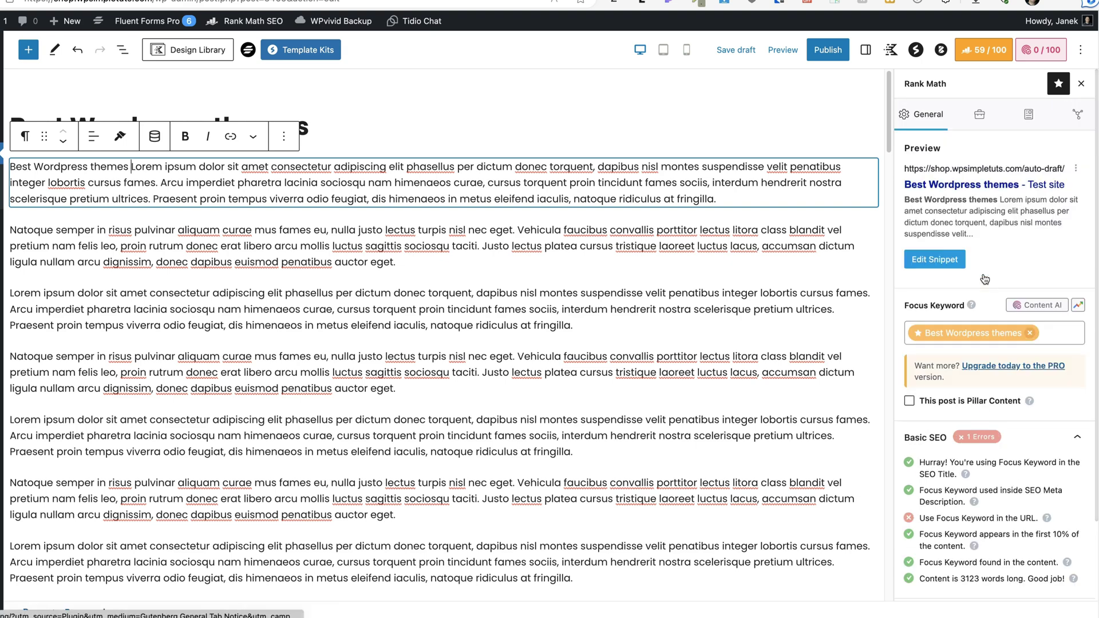
{"action": "left_click", "coordinate": [828, 50]}
{"action": "left_click", "coordinate": [973, 49]}
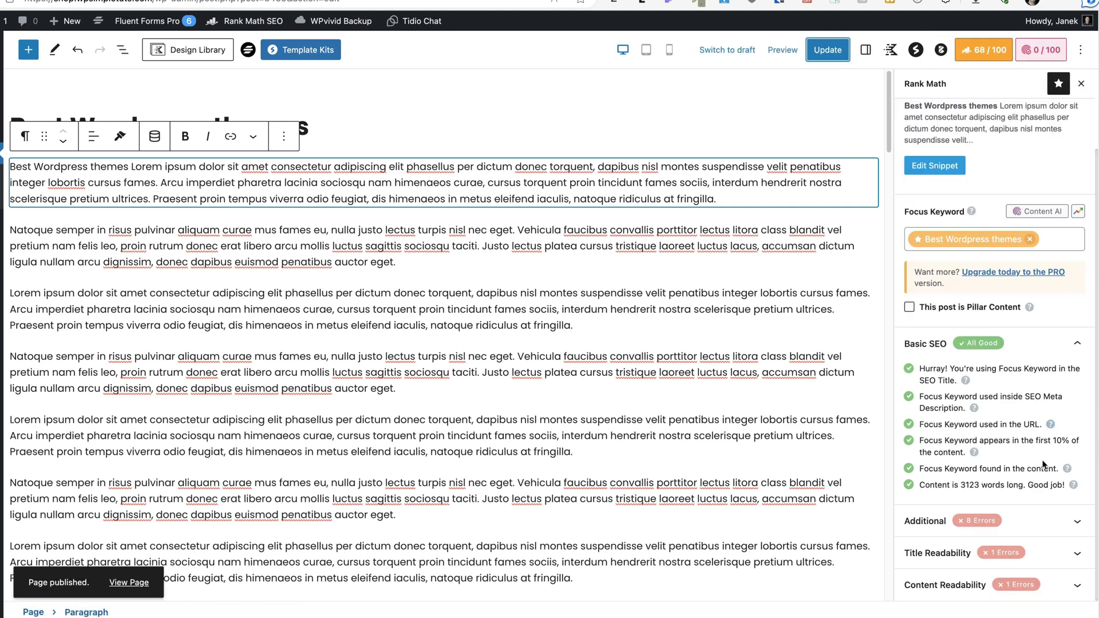
Add a 'Best Wordpress themes' paragraph after the second paragraph and make it an H2 heading.
{"action": "left_click", "coordinate": [1066, 523]}
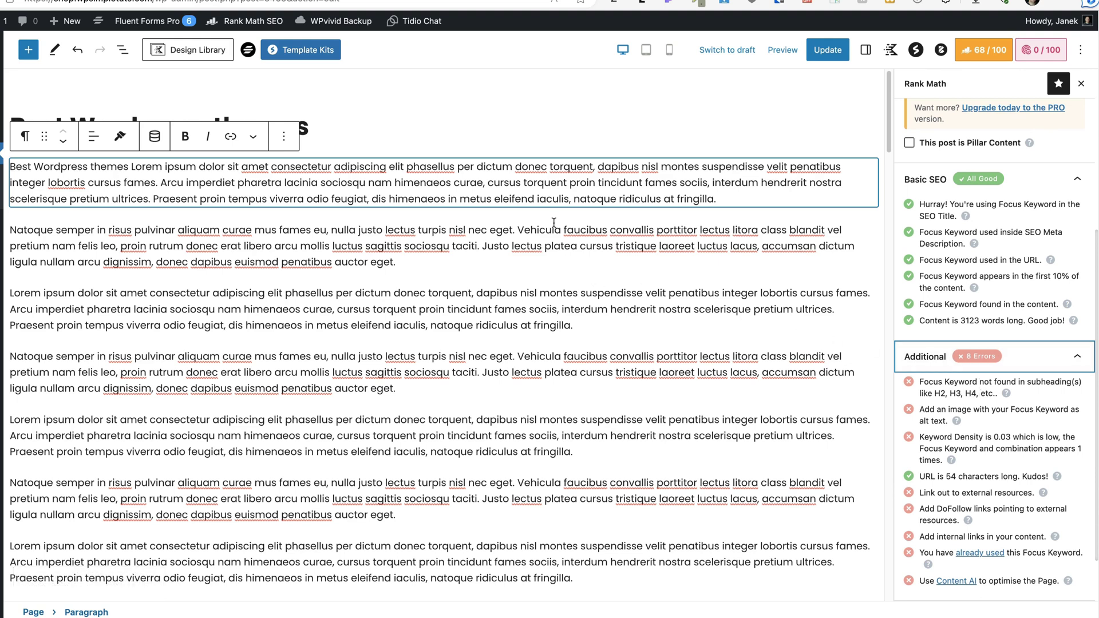
{"action": "left_click", "coordinate": [407, 258]}
{"action": "key", "text": "Return"}
{"action": "left_click", "coordinate": [72, 259]}
{"action": "key", "text": "ctrl+v"}
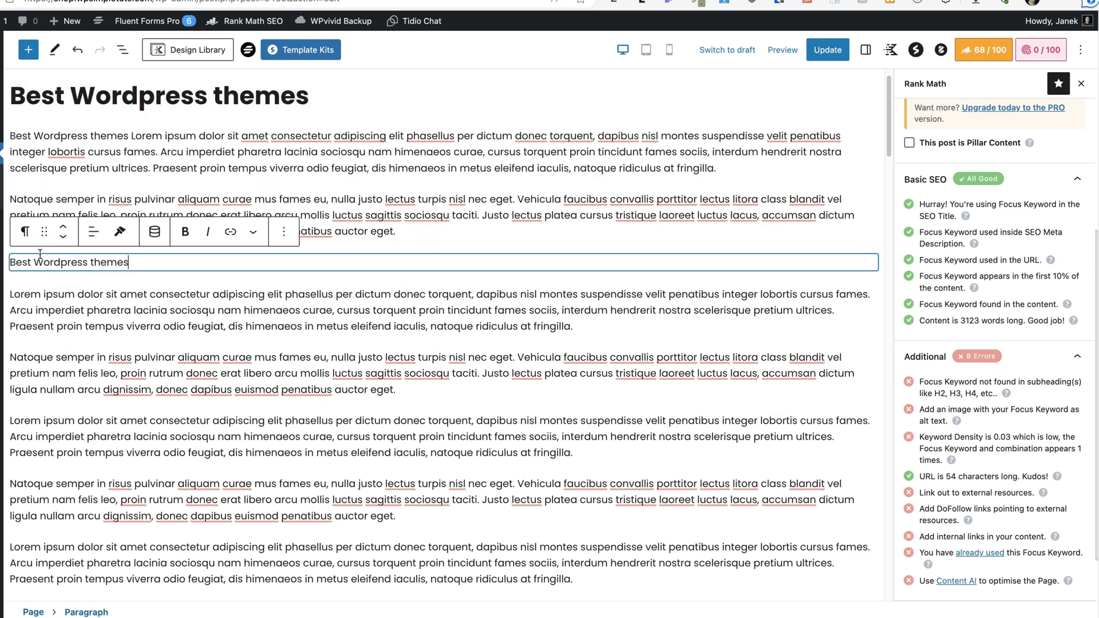
{"action": "left_click", "coordinate": [25, 232]}
{"action": "left_click", "coordinate": [63, 287]}
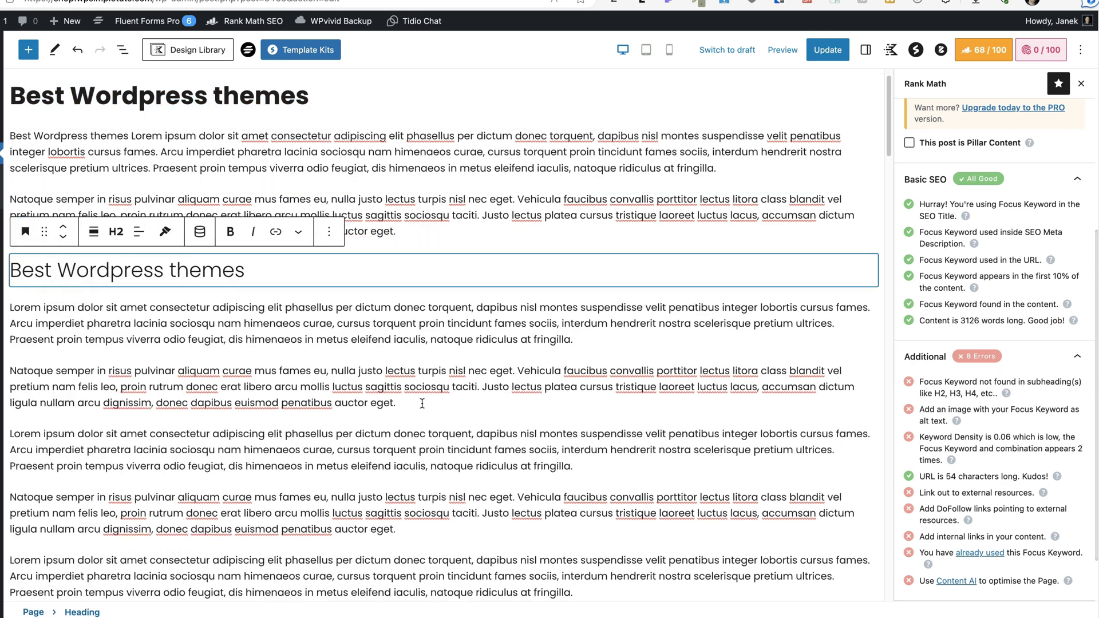
Move the H2 keyword heading down eight blocks into the filler, reaching 70/100.
{"action": "left_click", "coordinate": [63, 237]}
{"action": "left_click", "coordinate": [63, 237]}
{"action": "left_click", "coordinate": [63, 237]}
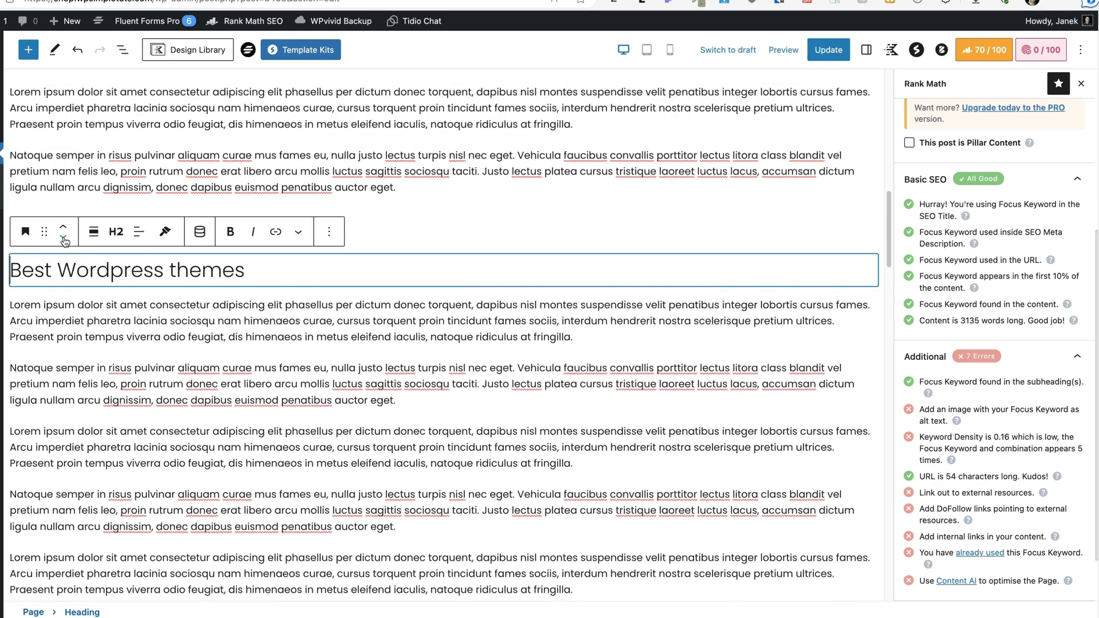
{"action": "left_click", "coordinate": [63, 237]}
{"action": "left_click", "coordinate": [63, 237]}
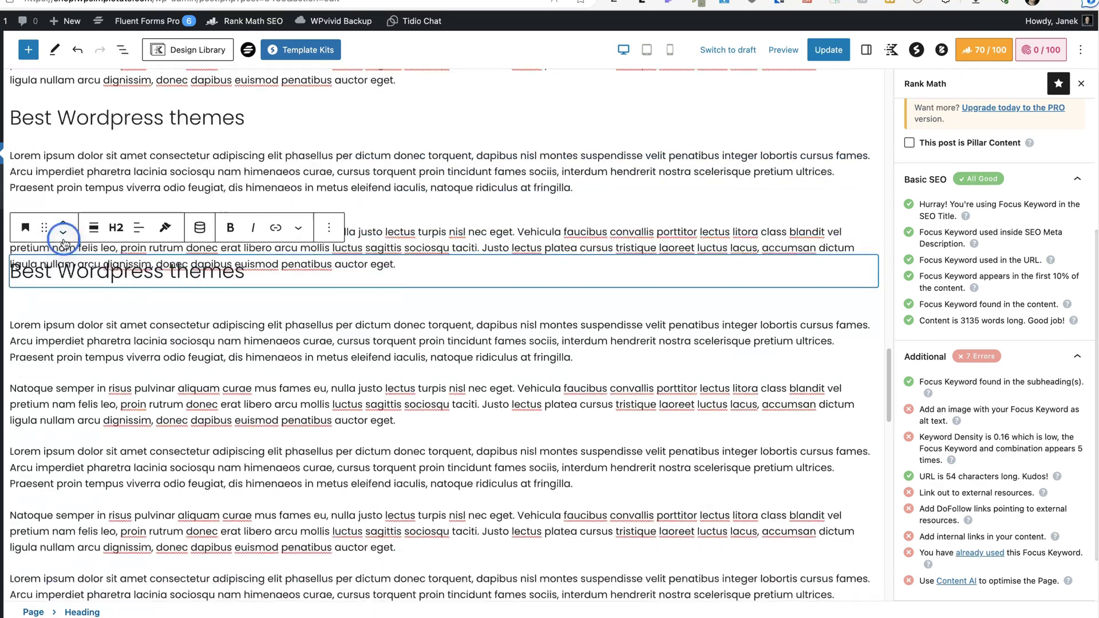
{"action": "left_click", "coordinate": [63, 237]}
{"action": "left_click", "coordinate": [62, 237]}
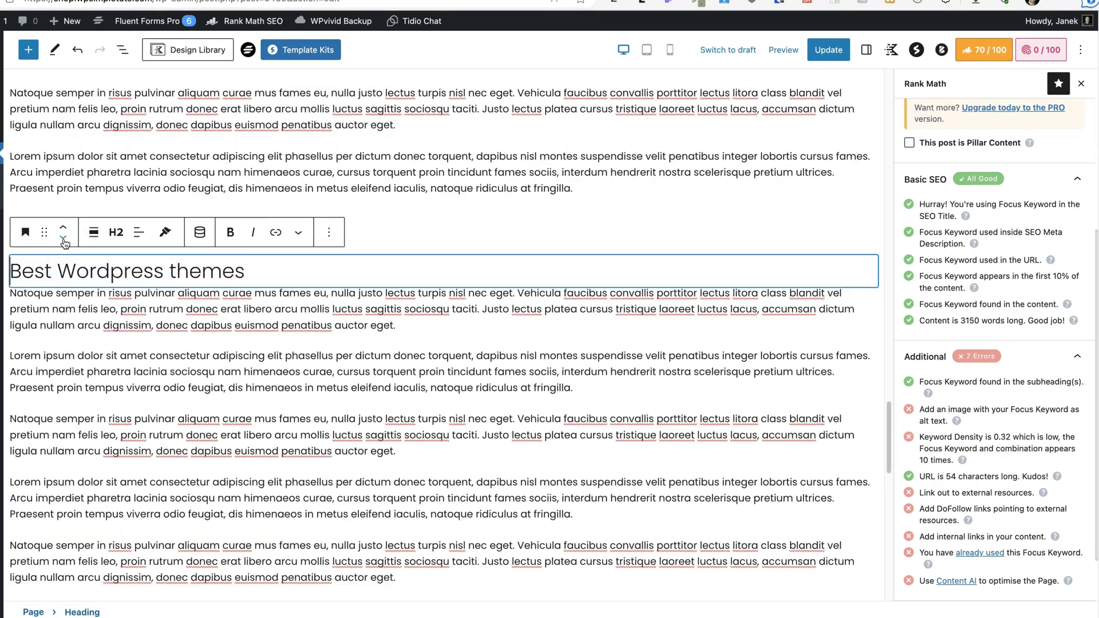
{"action": "left_click", "coordinate": [63, 237]}
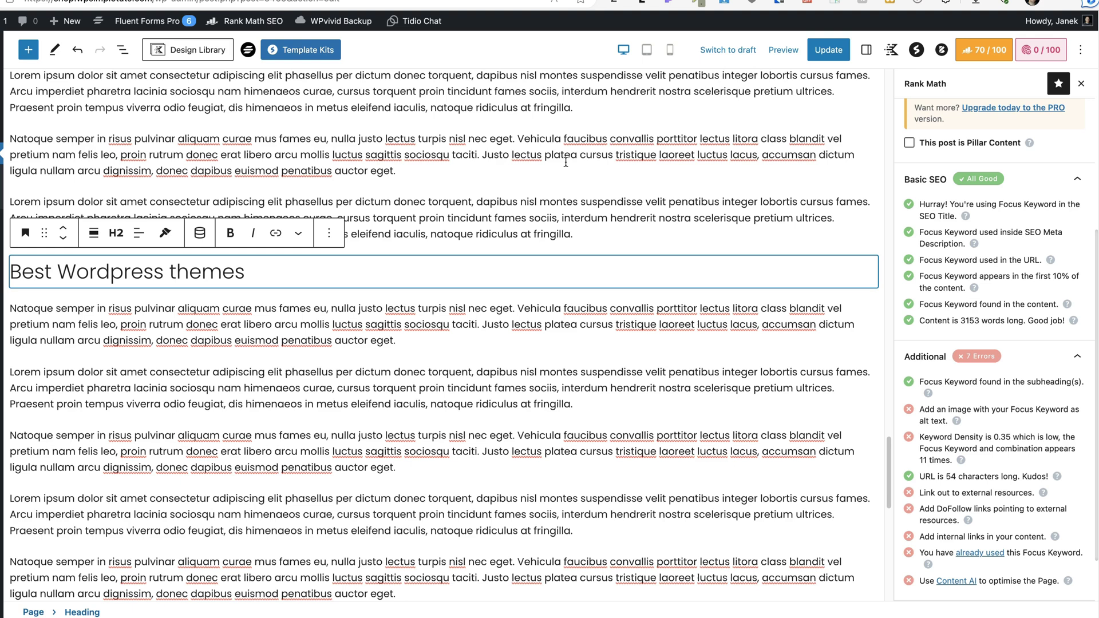
Insert kt_11_background_image.jpg from the Media Library with alt text and title 'Best Wordpress themes'.
{"action": "left_click", "coordinate": [424, 170]}
{"action": "key", "text": "Return"}
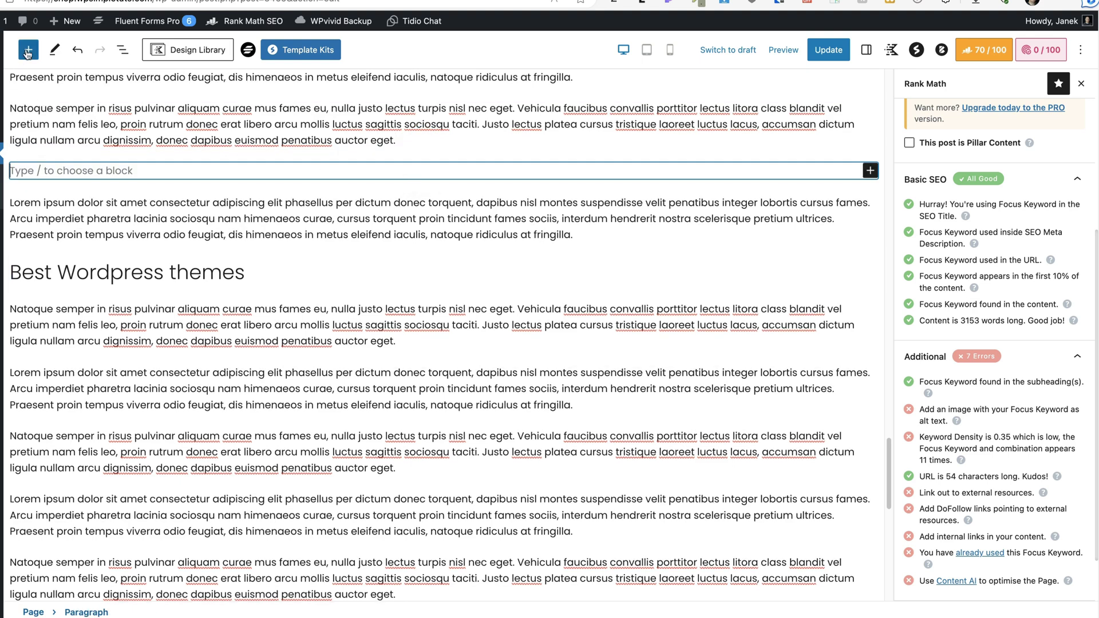
{"action": "type", "text": "/ima"}
{"action": "left_click", "coordinate": [90, 200]}
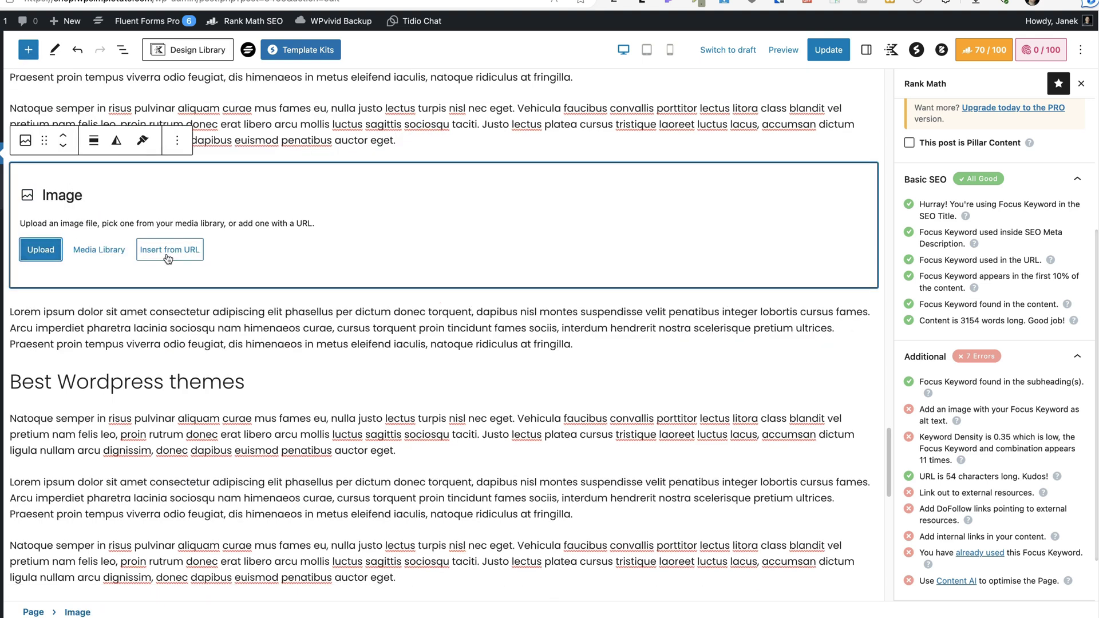
{"action": "left_click", "coordinate": [99, 249]}
{"action": "left_click", "coordinate": [837, 550]}
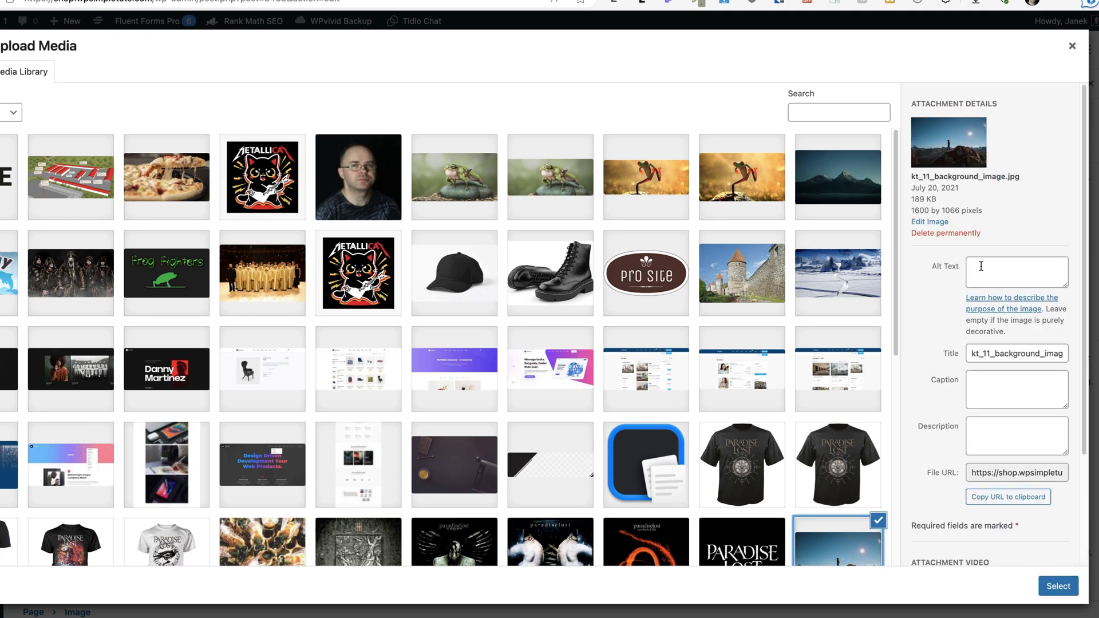
{"action": "left_click", "coordinate": [985, 267]}
{"action": "type", "text": "Best Wordpress themes"}
{"action": "triple_click", "coordinate": [992, 354]}
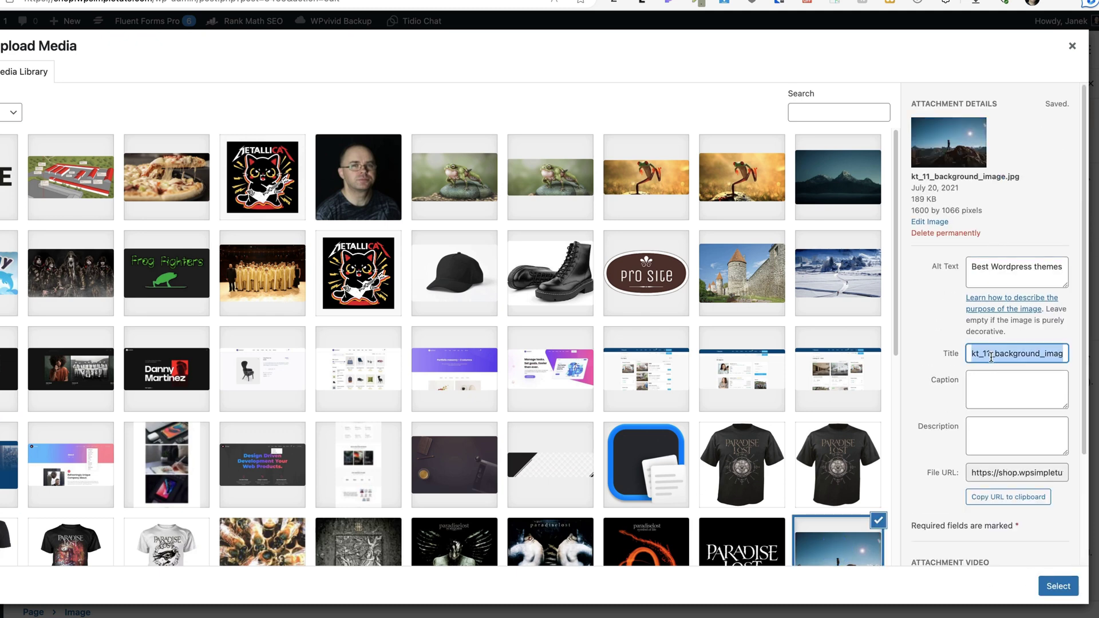
{"action": "type", "text": "Best Wordpress themes"}
{"action": "left_click", "coordinate": [1058, 586]}
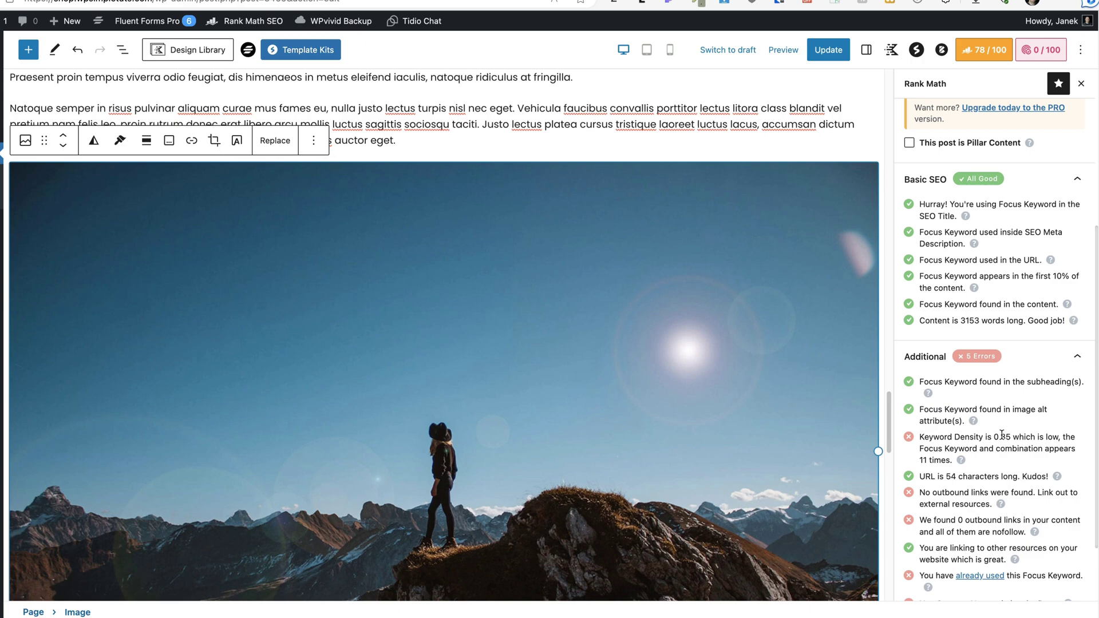
Append 'Best Wordpress themes' to the end of the first few filler paragraphs.
{"action": "scroll", "coordinate": [1002, 435], "scroll_direction": "down", "scroll_amount": 3}
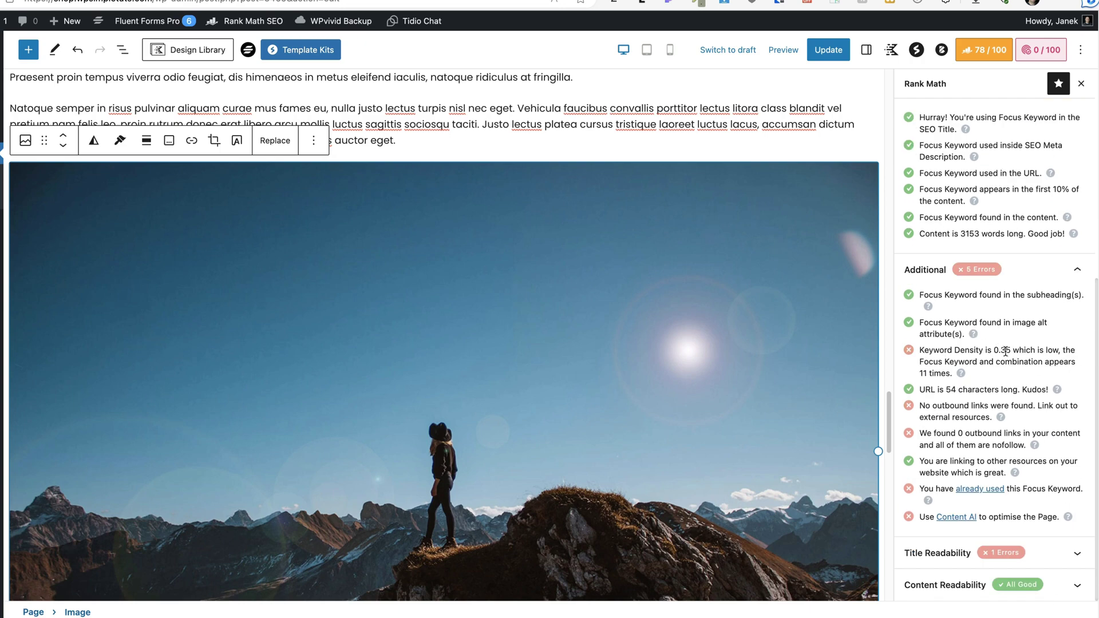
{"action": "scroll", "coordinate": [745, 299], "scroll_direction": "up", "scroll_amount": 6}
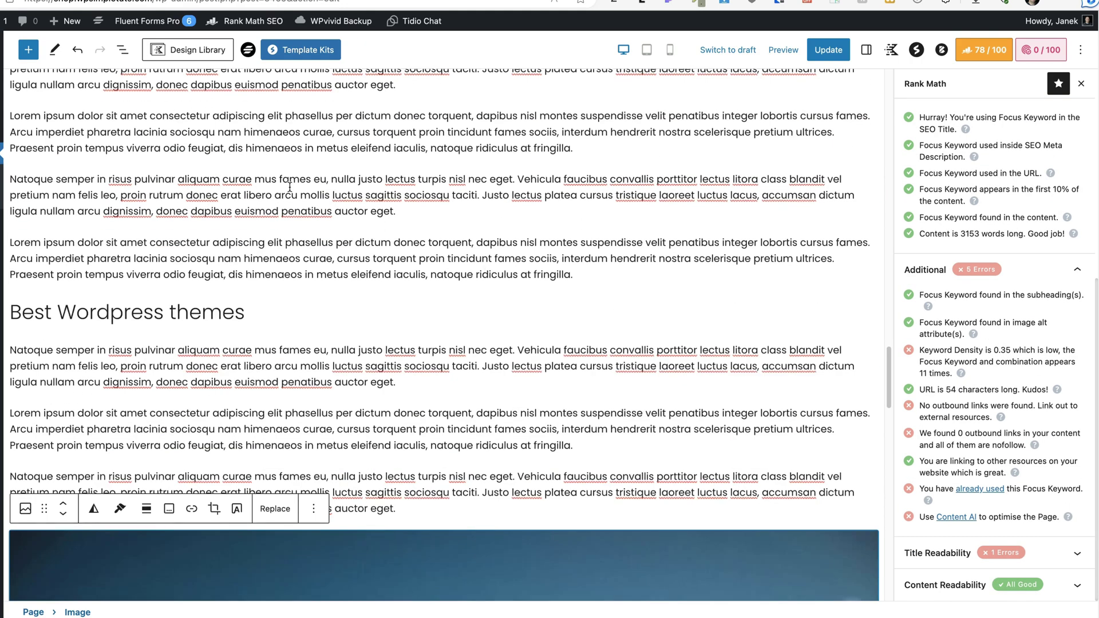
{"action": "left_click", "coordinate": [598, 150]}
{"action": "type", "text": "Best Wordpress themes"}
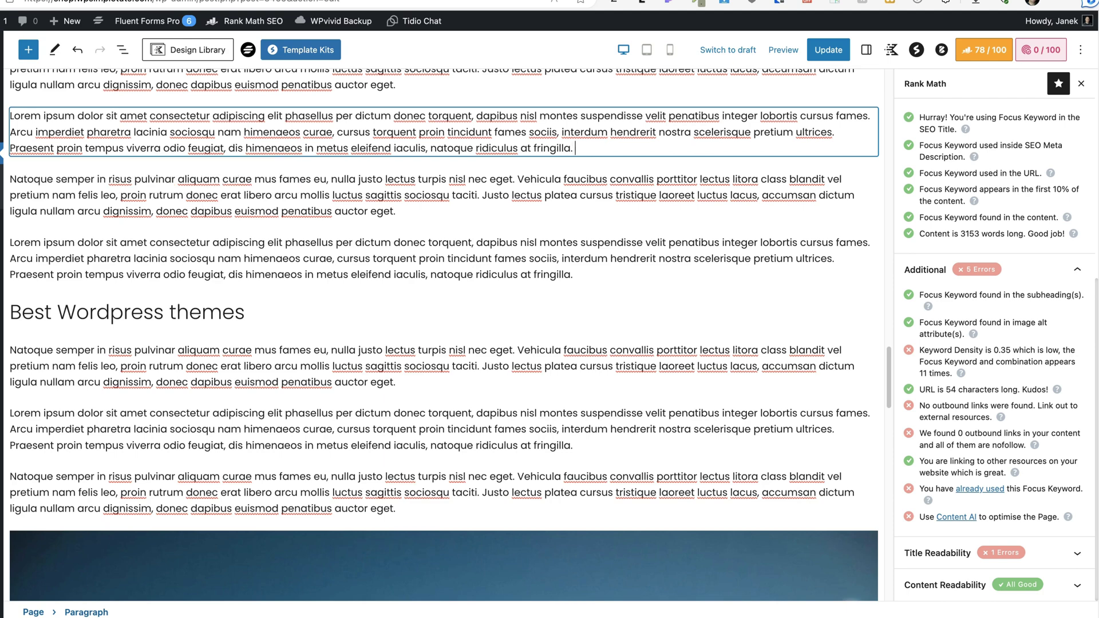
{"action": "left_click", "coordinate": [581, 276]}
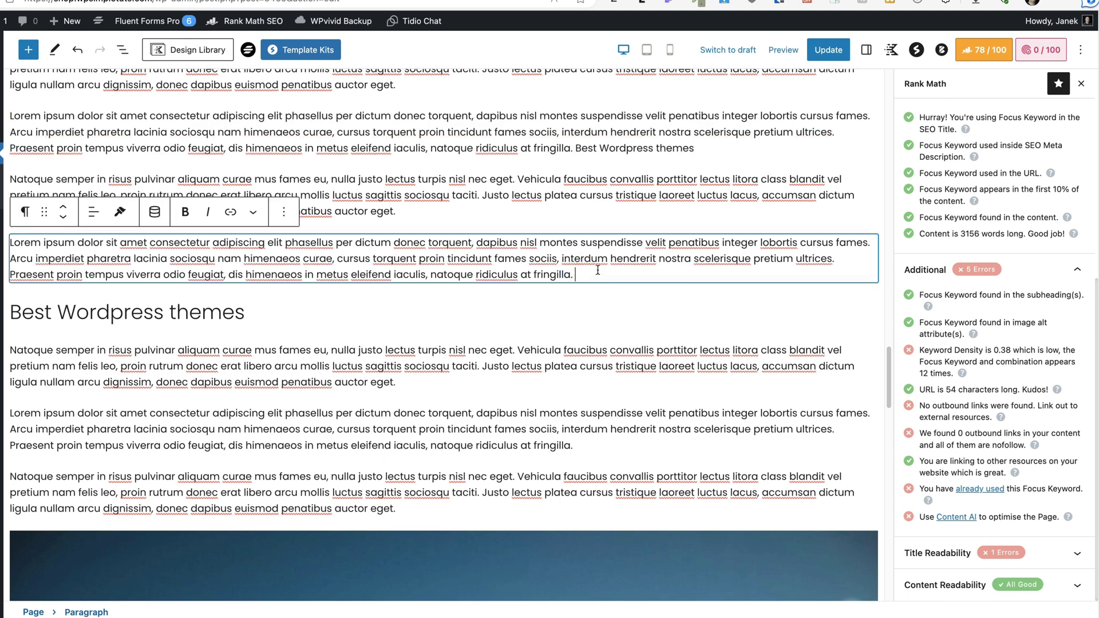
{"action": "type", "text": "Best Wordpress themes"}
{"action": "scroll", "coordinate": [623, 307], "scroll_direction": "down", "scroll_amount": 8}
{"action": "scroll", "coordinate": [461, 172], "scroll_direction": "up", "scroll_amount": 10}
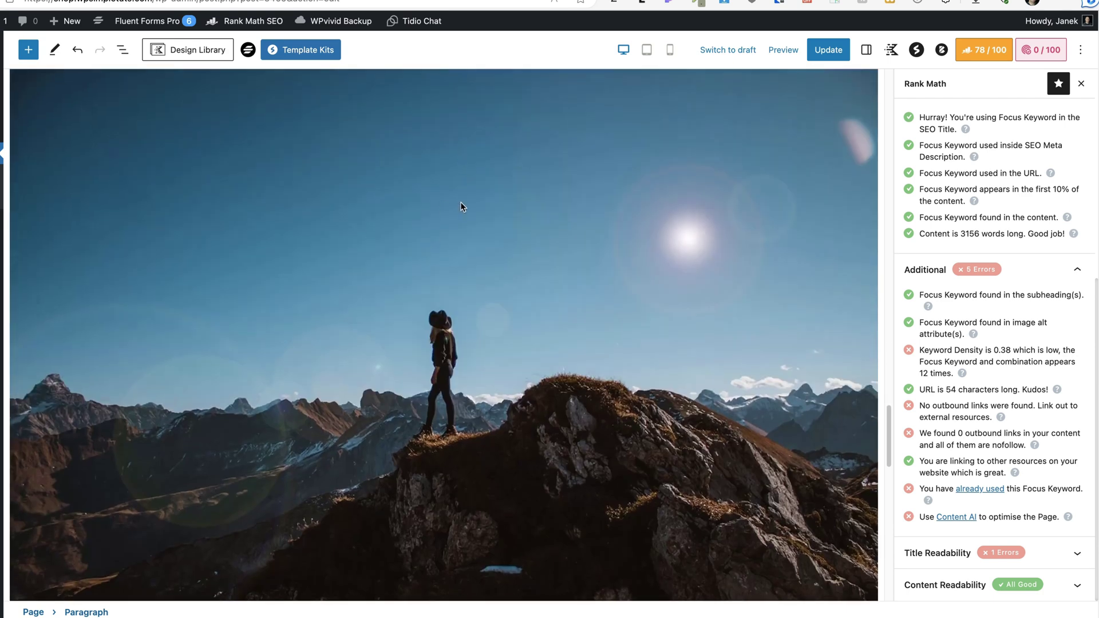
{"action": "type", "text": "Best Wordpress themes"}
Paste the keyword phrase into two lower paragraphs, including after 'auctor eget'.
{"action": "scroll", "coordinate": [521, 332], "scroll_direction": "down", "scroll_amount": 11}
{"action": "scroll", "coordinate": [521, 332], "scroll_direction": "down", "scroll_amount": 6}
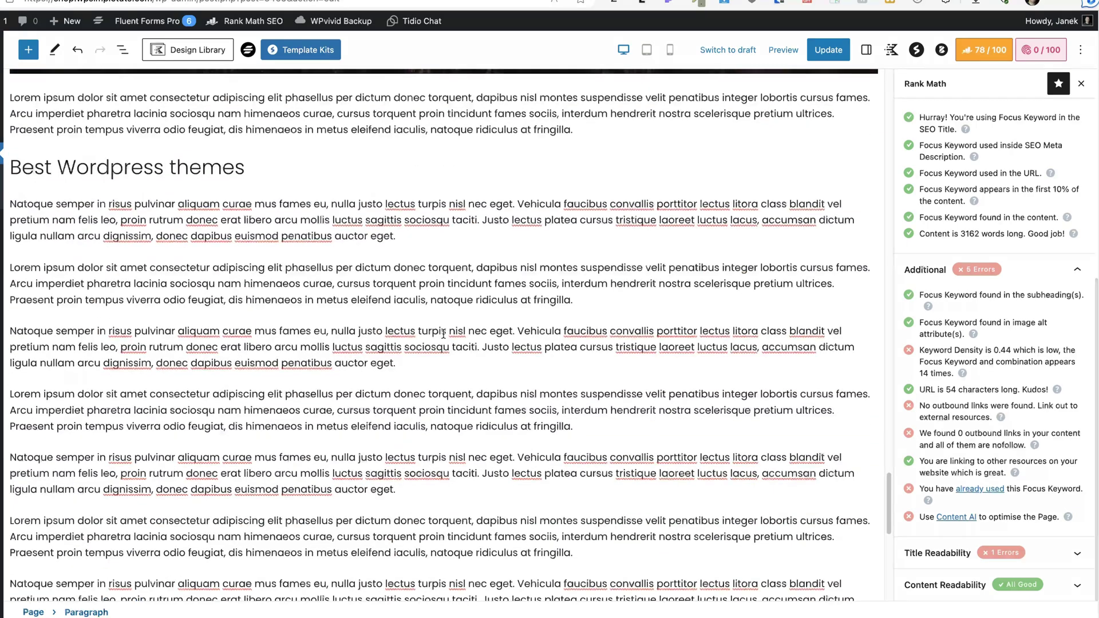
{"action": "left_click", "coordinate": [428, 235]}
{"action": "left_click", "coordinate": [588, 486]}
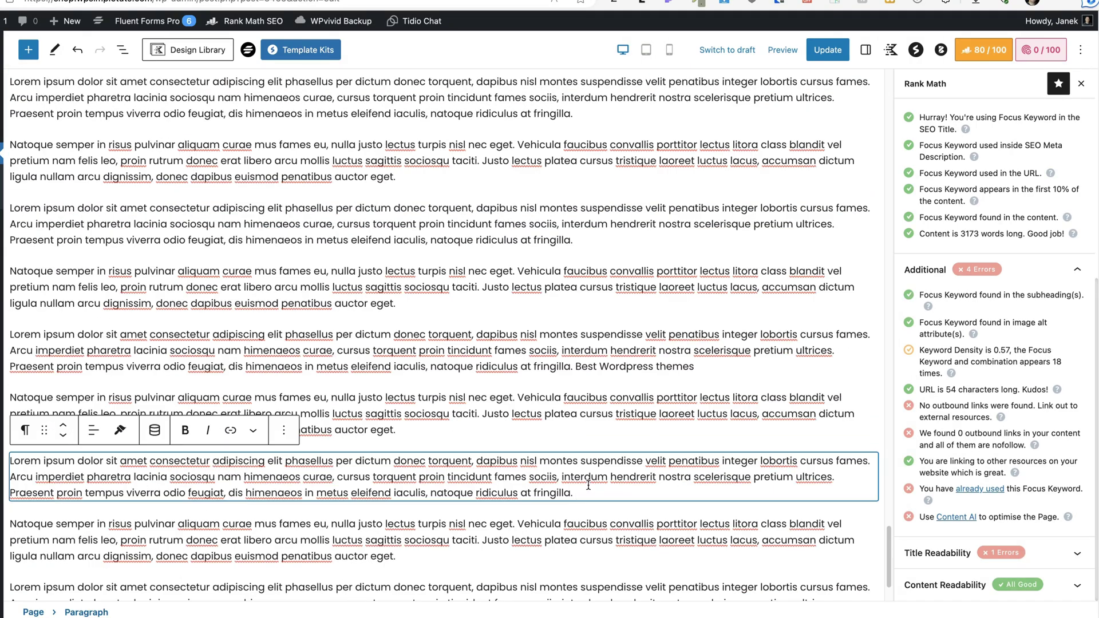
{"action": "type", "text": "Best Wordpress themes"}
{"action": "scroll", "coordinate": [609, 455], "scroll_direction": "down", "scroll_amount": 3}
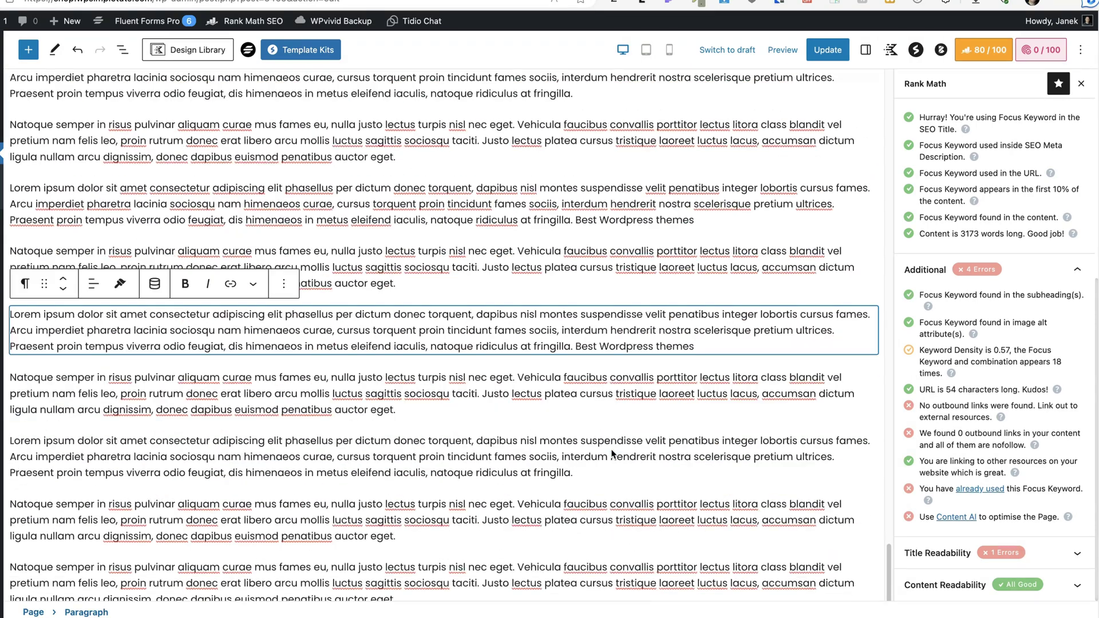
{"action": "left_click", "coordinate": [413, 537]}
{"action": "key", "text": "super+space"}
{"action": "key", "text": "Escape"}
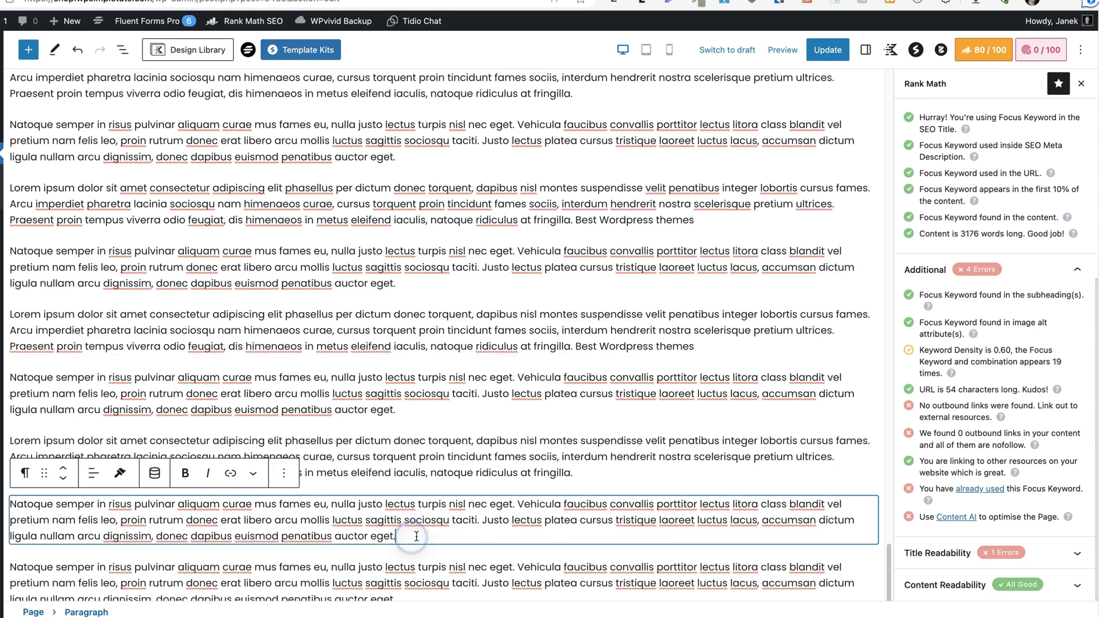
{"action": "type", "text": "Best Wordpress themes"}
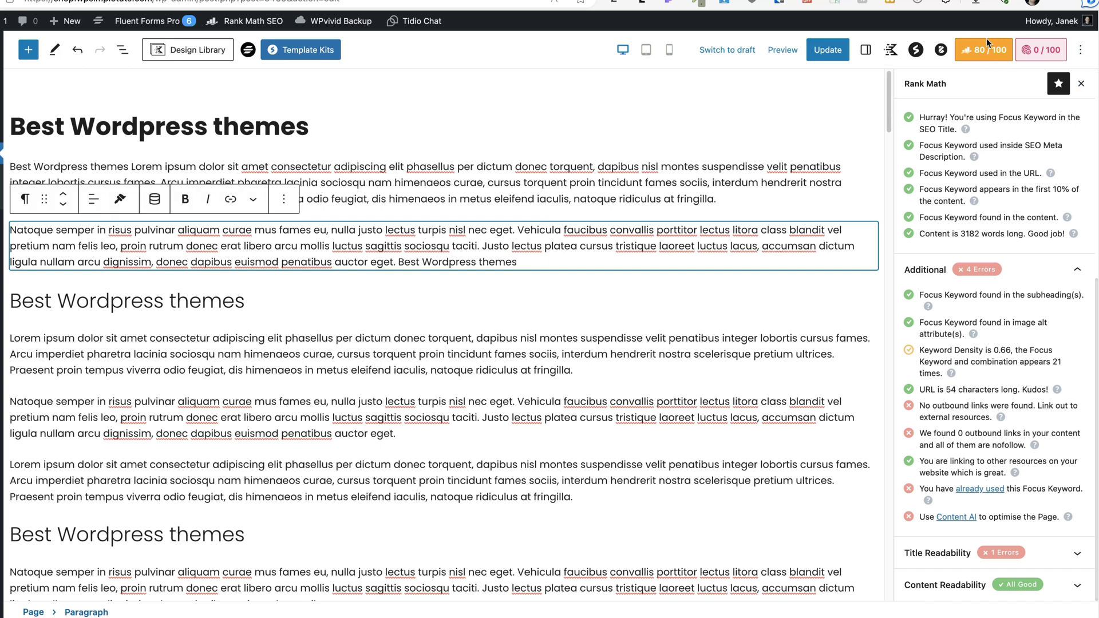
Add the phrase to more paragraphs, reaching 1.06 keyword density and an 84/100 score.
{"action": "mouse_move", "coordinate": [675, 323]}
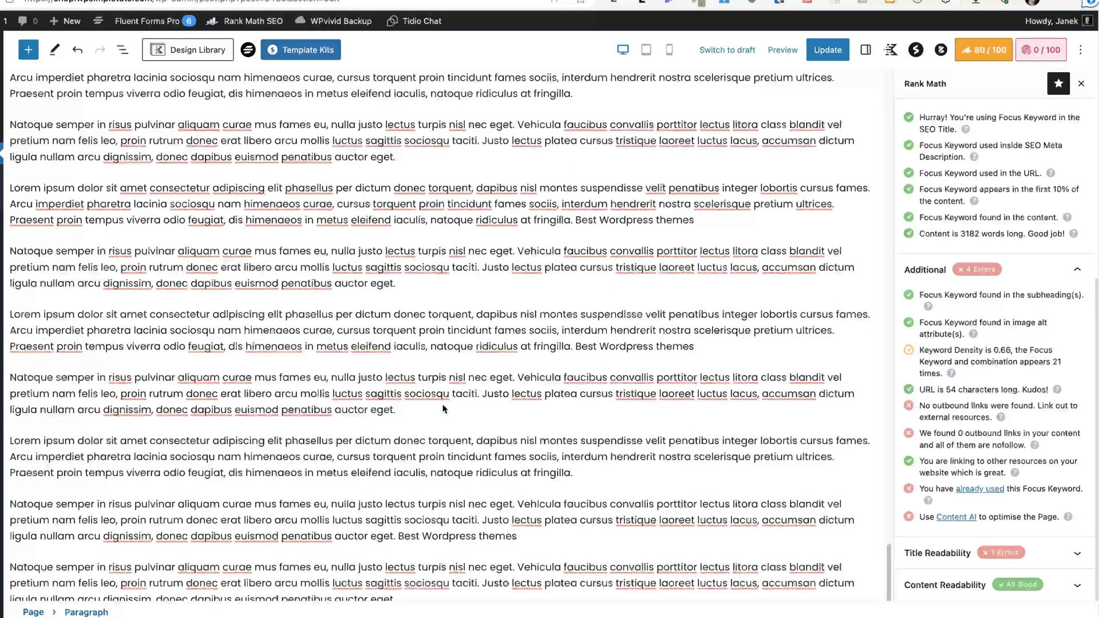
{"action": "left_click_drag", "start_coordinate": [11, 248], "coordinate": [368, 319]}
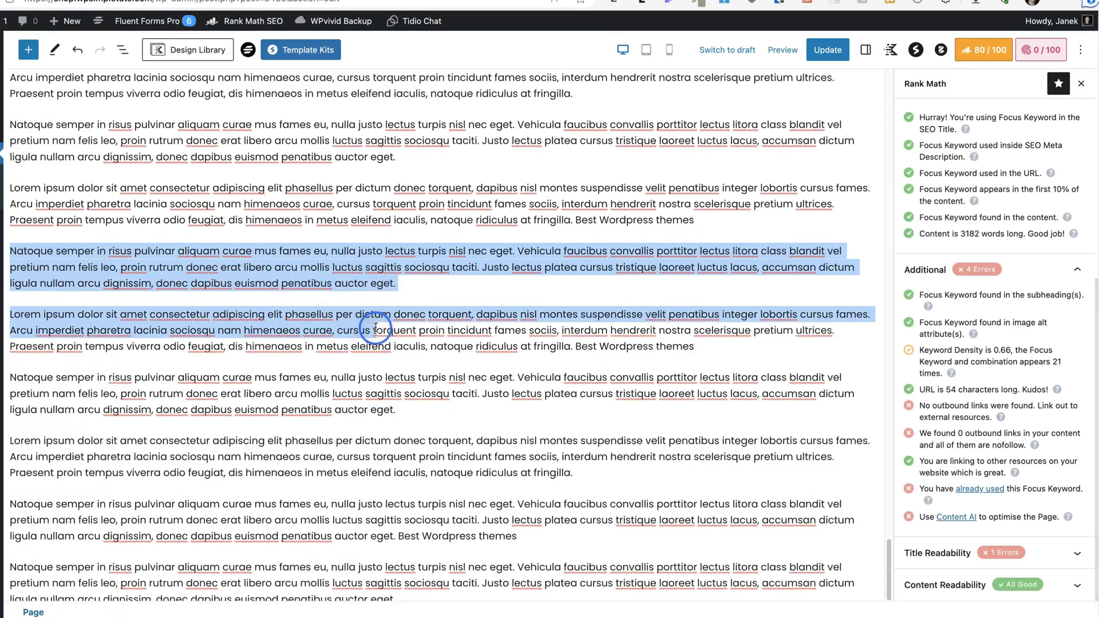
{"action": "left_click", "coordinate": [447, 283]}
{"action": "type", "text": "Best Wordpress themes"}
{"action": "left_click", "coordinate": [408, 410]}
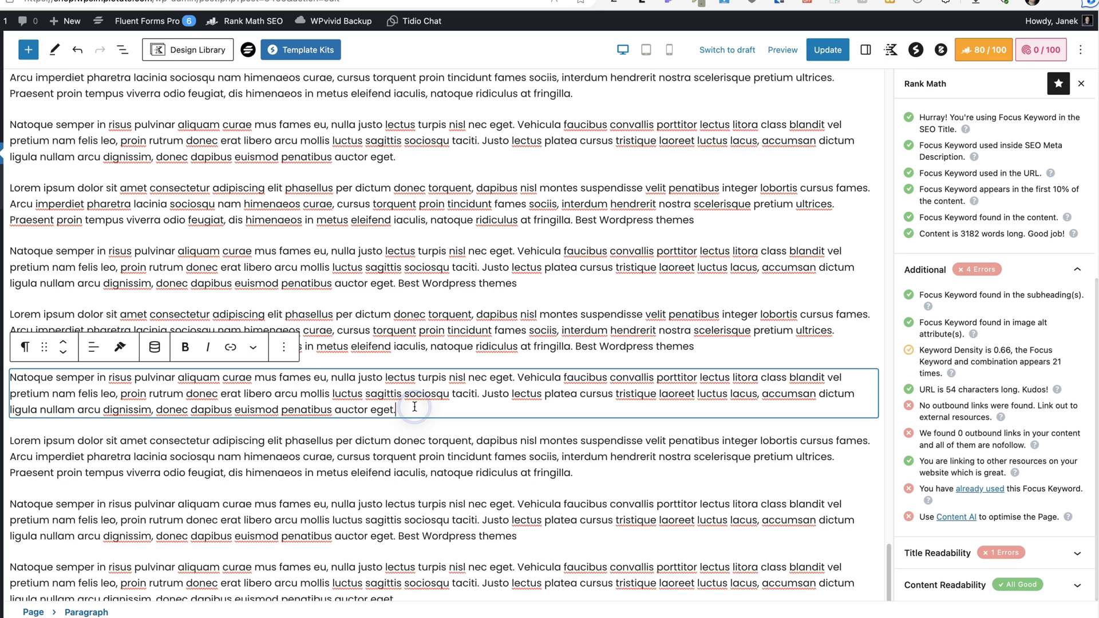
{"action": "type", "text": "Best Wordpress themes"}
{"action": "left_click", "coordinate": [526, 533]}
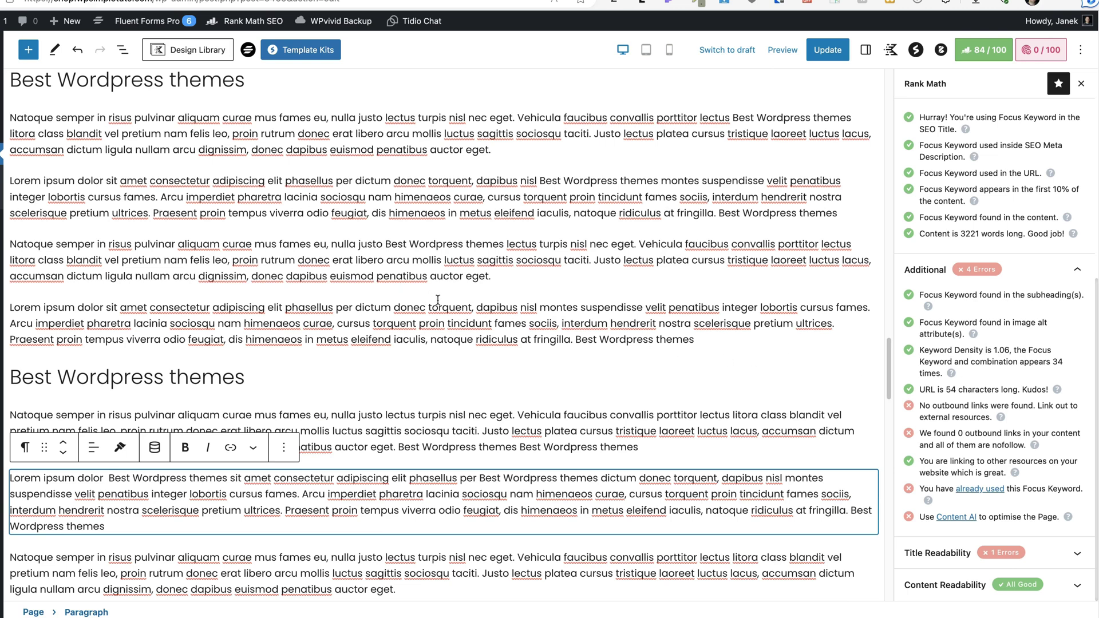
Link the words 'dapibus nisl montes' to the google.com URL.
{"action": "left_click_drag", "start_coordinate": [578, 307], "coordinate": [478, 307]}
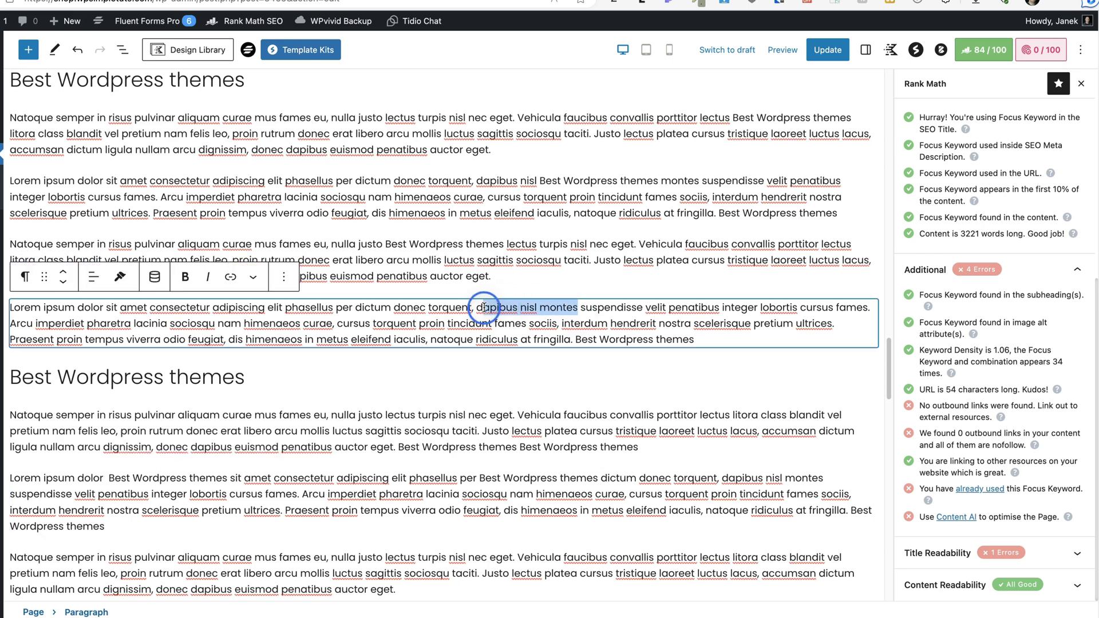
{"action": "left_click", "coordinate": [231, 275]}
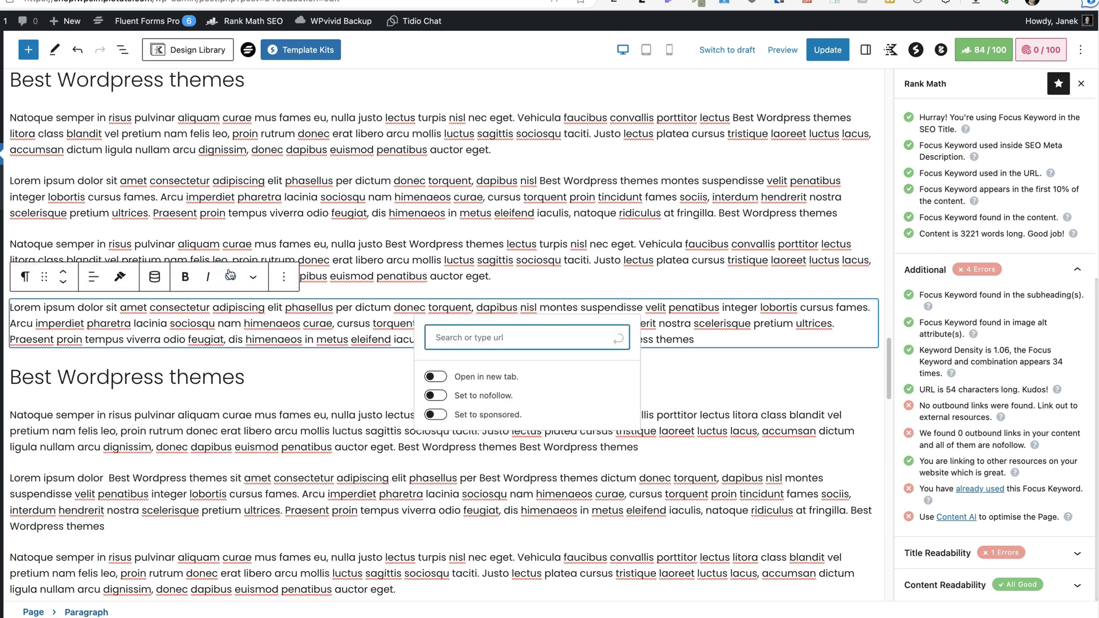
{"action": "type", "text": "https:///google.com"}
{"action": "left_click", "coordinate": [608, 340]}
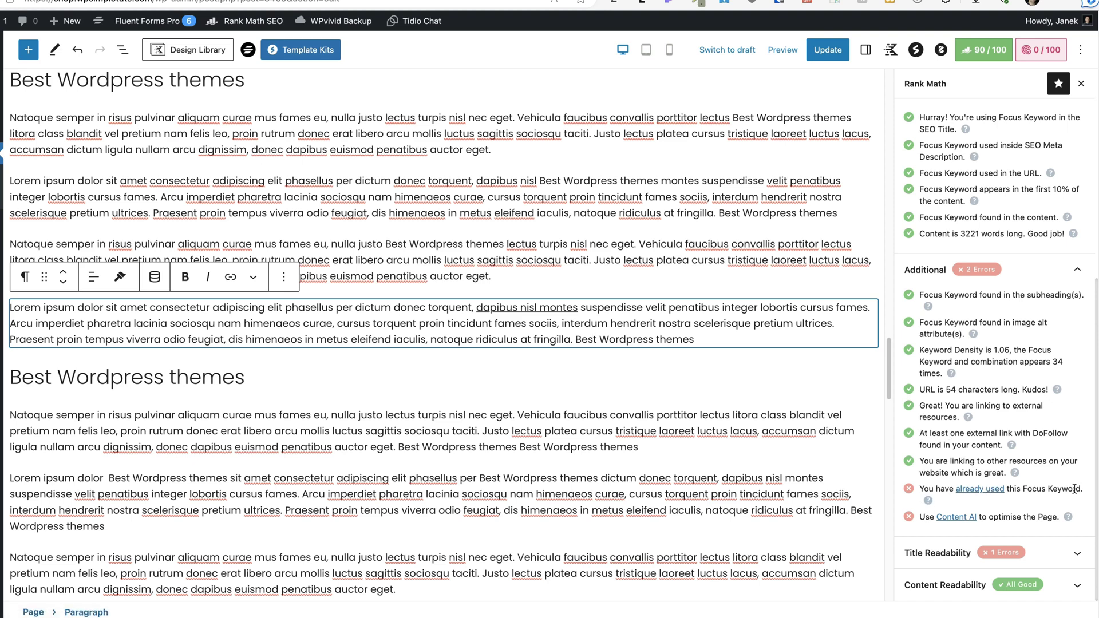
Remove the focus keyword from the older 100/100 'Best WordPress themes' page and update it.
{"action": "key", "text": "alt+Left"}
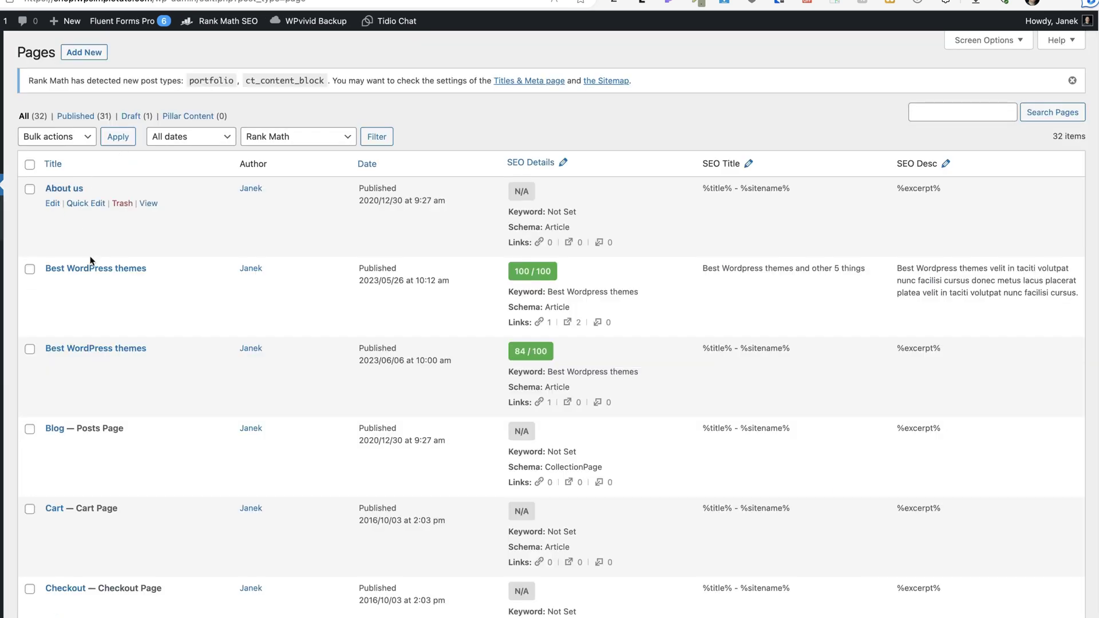
{"action": "left_click", "coordinate": [114, 269]}
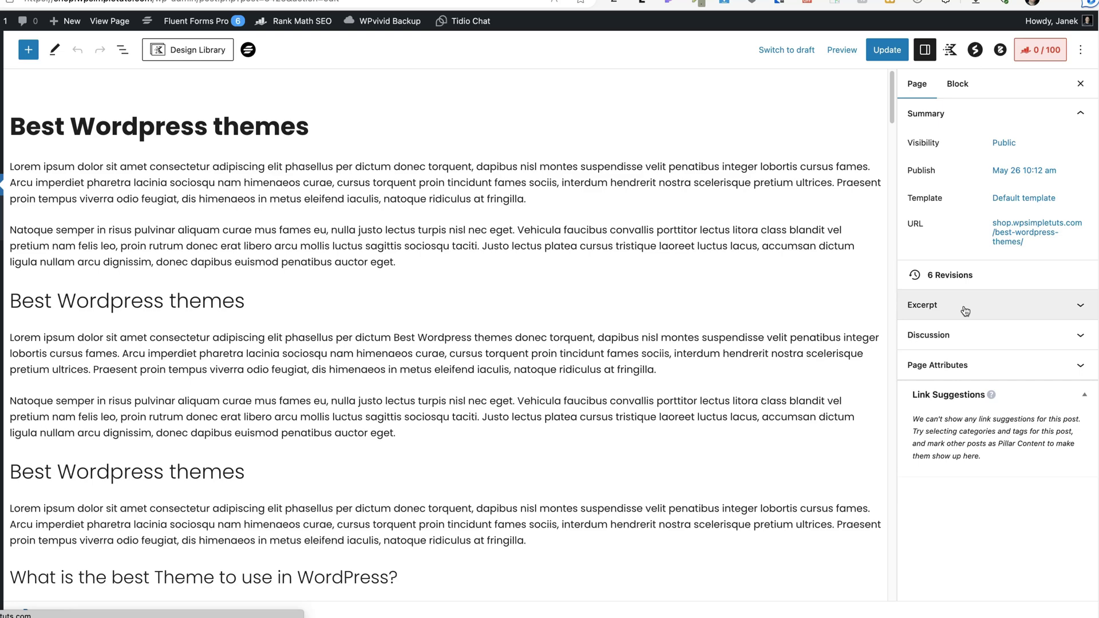
{"action": "left_click", "coordinate": [981, 51]}
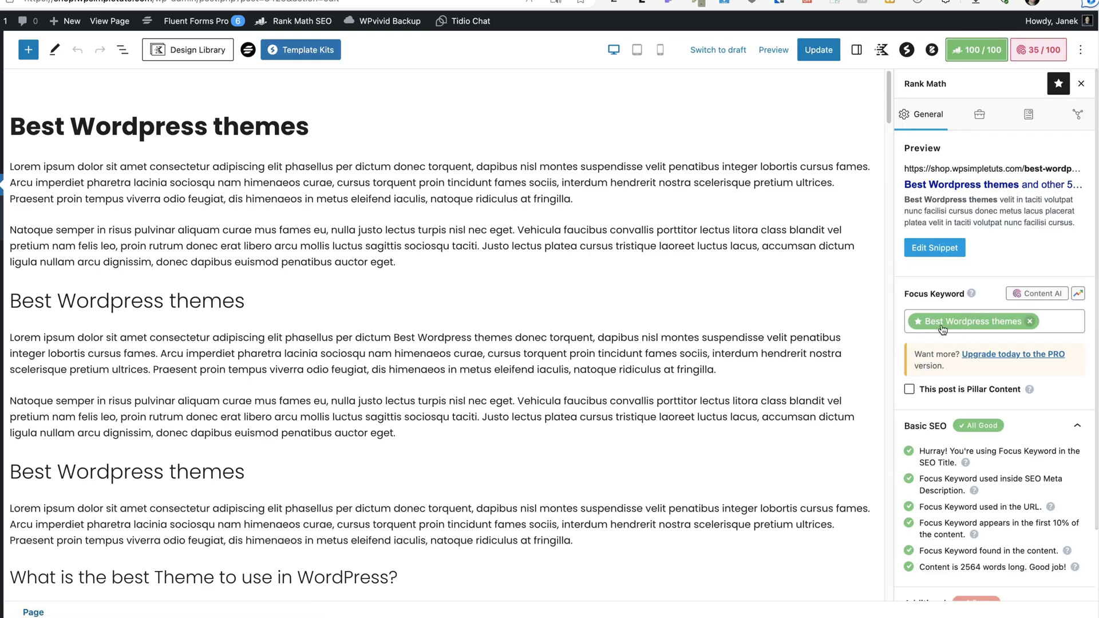
{"action": "left_click", "coordinate": [1031, 322]}
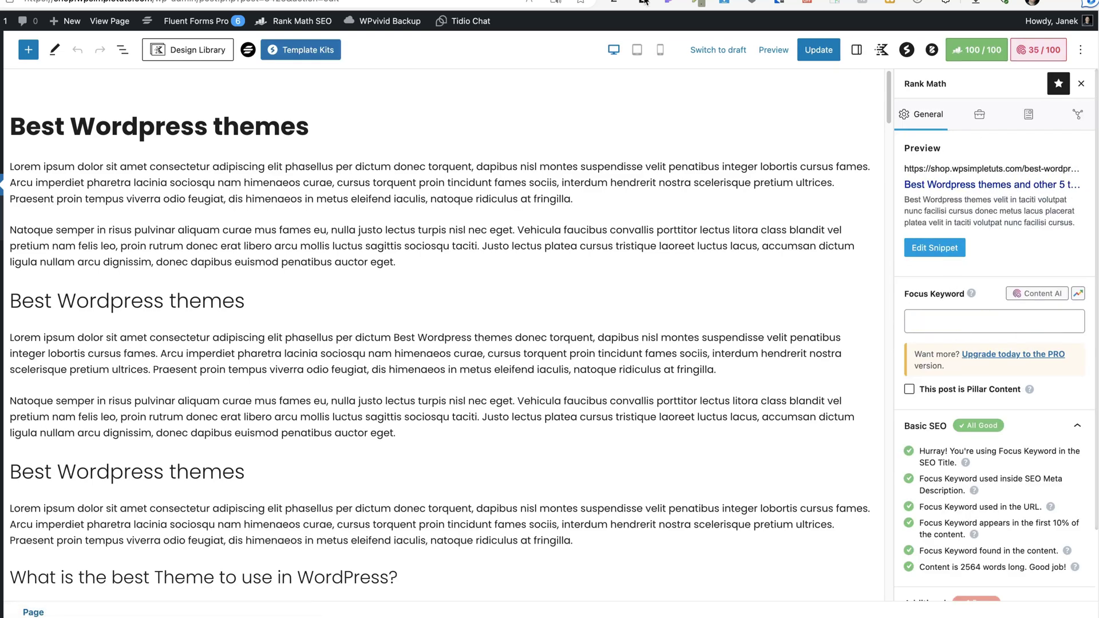
{"action": "left_click", "coordinate": [818, 51]}
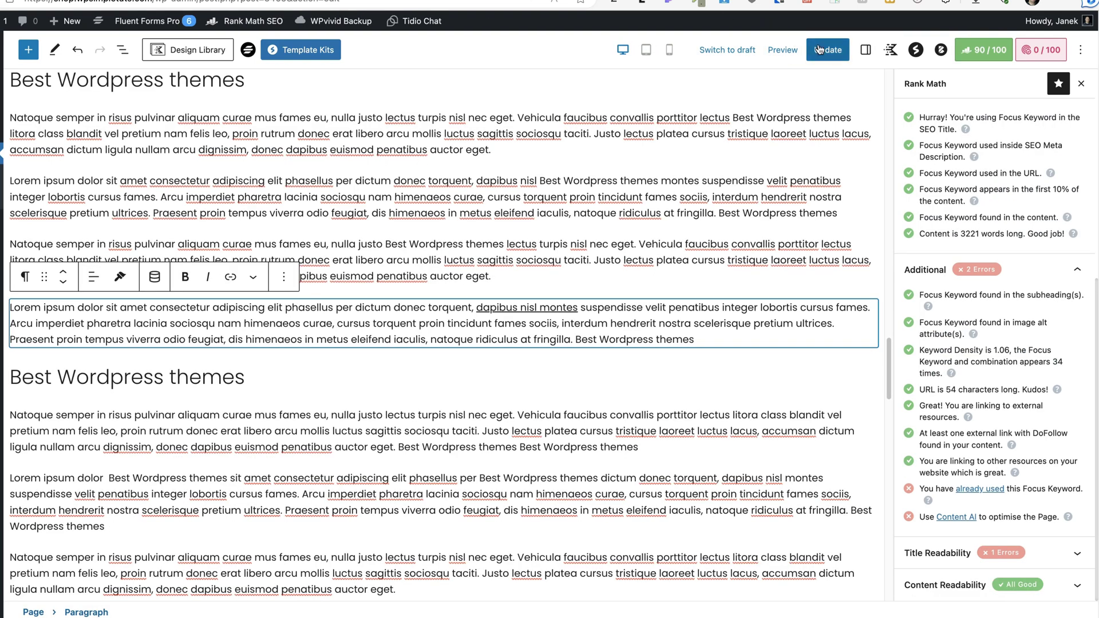
{"action": "left_click", "coordinate": [820, 50]}
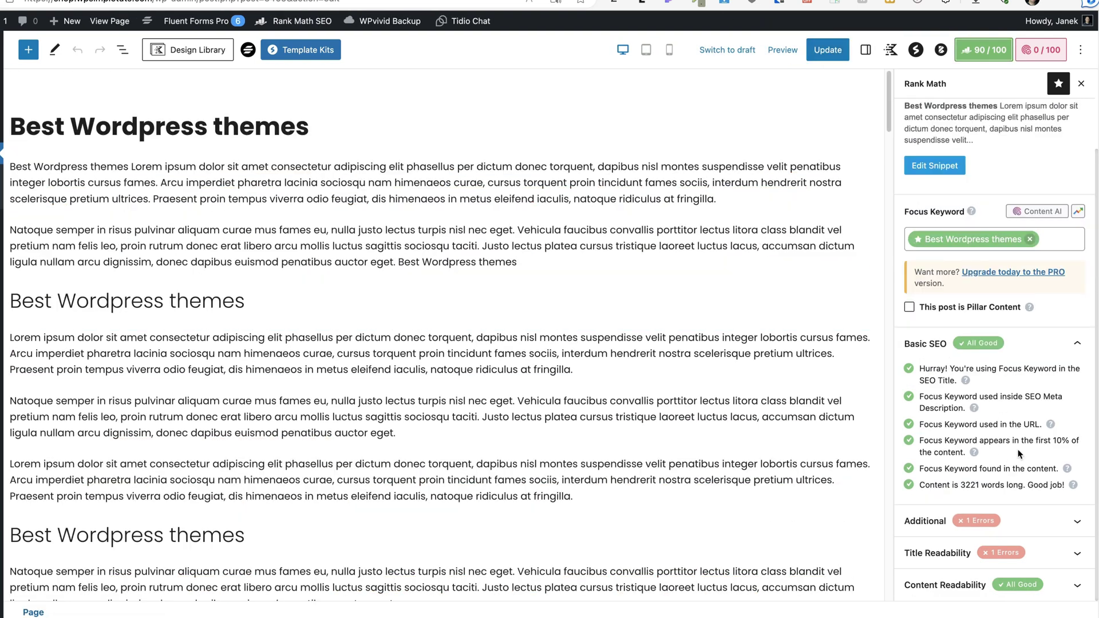
Expand the Additional checks and run Content AI research on the focus keyword.
{"action": "left_click", "coordinate": [1060, 532]}
{"action": "scroll", "coordinate": [1059, 523], "scroll_direction": "down", "scroll_amount": 5}
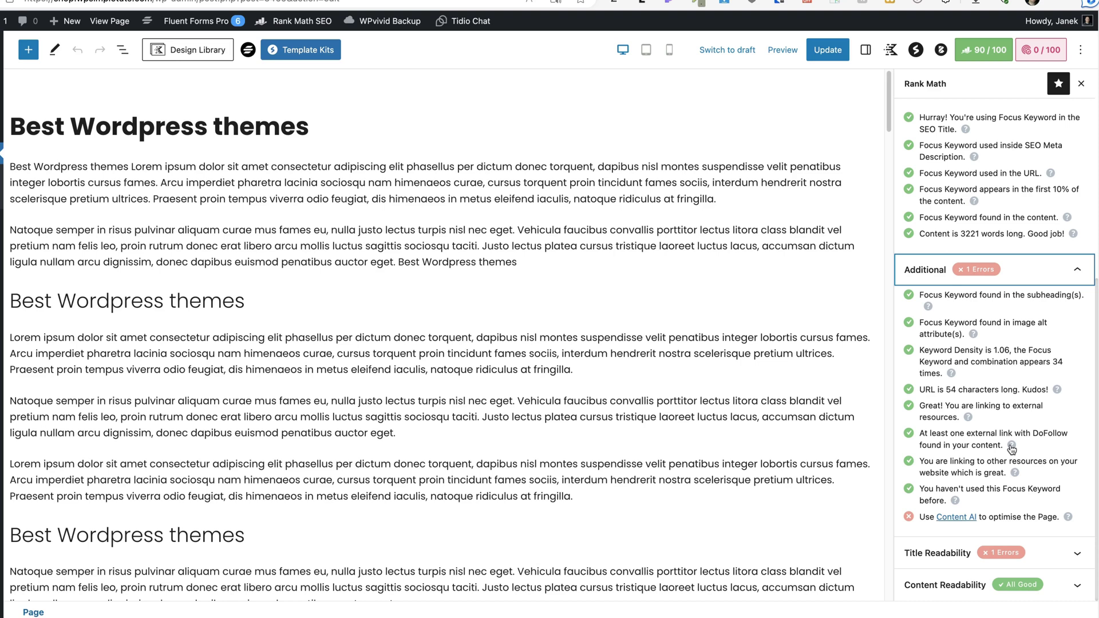
{"action": "scroll", "coordinate": [1014, 449], "scroll_direction": "up", "scroll_amount": 8}
{"action": "left_click", "coordinate": [1057, 53]}
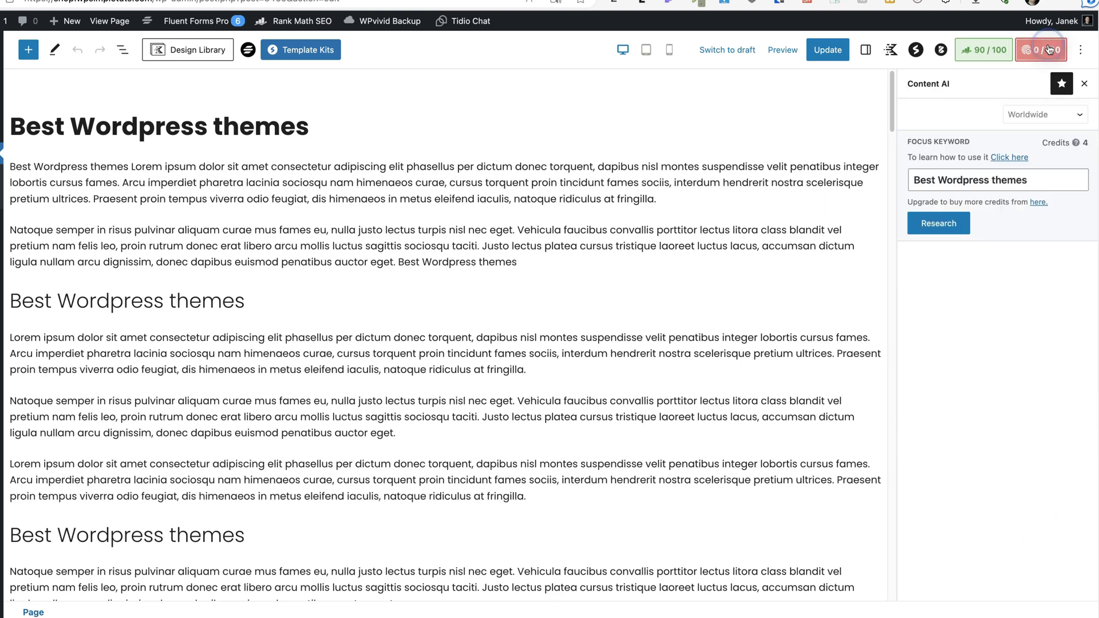
{"action": "left_click", "coordinate": [946, 226]}
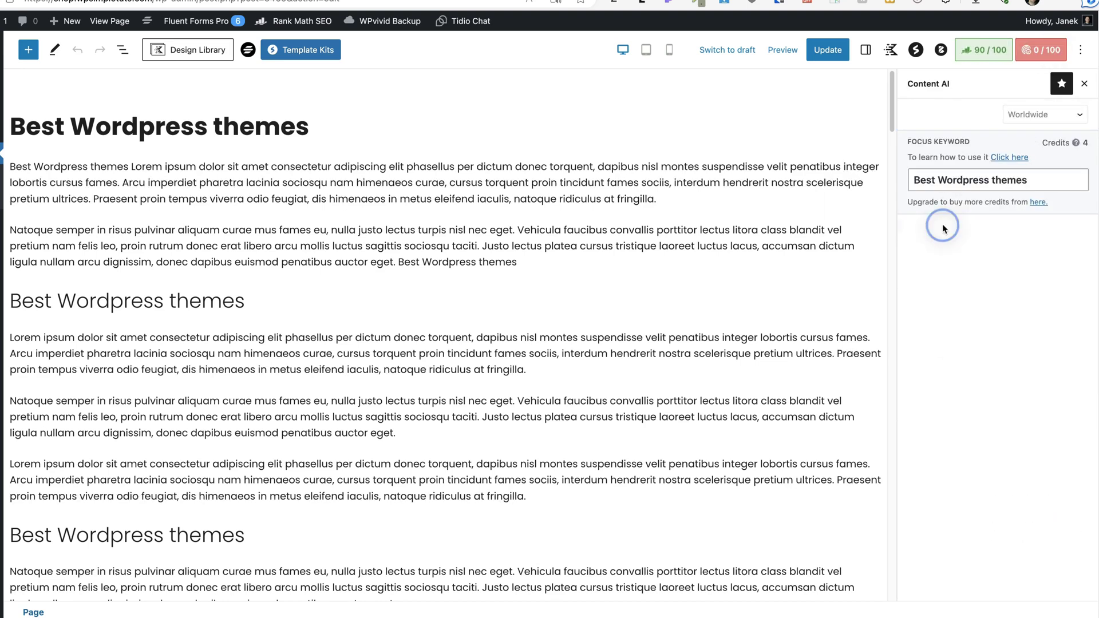
{"action": "left_click", "coordinate": [978, 49]}
Review the 94/100 score's Additional and Title Readability checks in the Rank Math sidebar.
{"action": "scroll", "coordinate": [1019, 493], "scroll_direction": "down", "scroll_amount": 3}
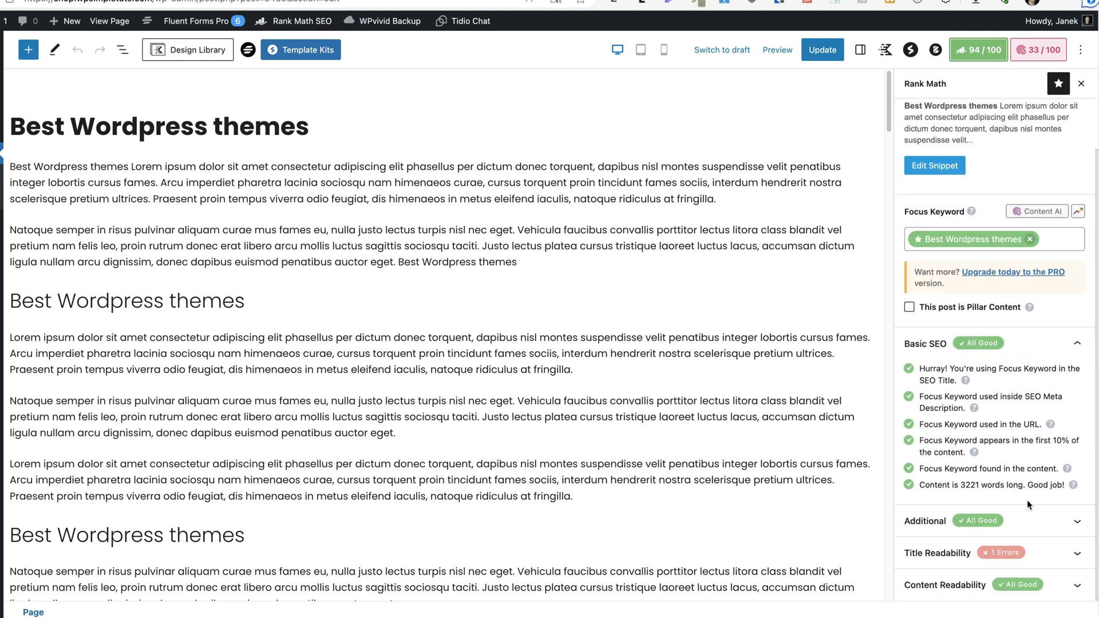
{"action": "left_click", "coordinate": [1024, 521]}
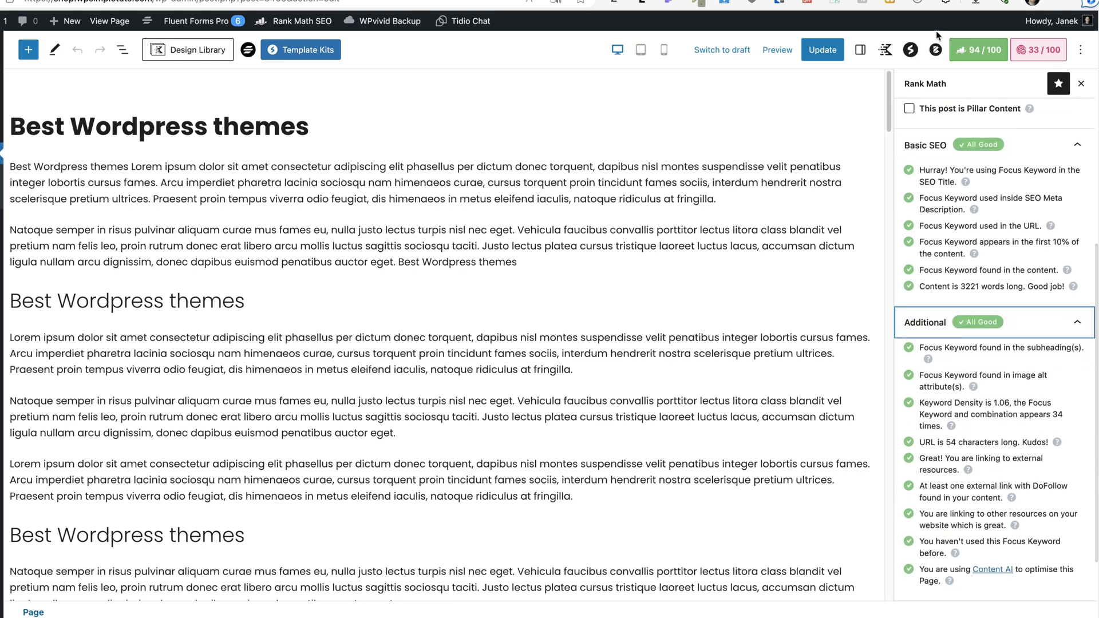
{"action": "scroll", "coordinate": [988, 474], "scroll_direction": "down", "scroll_amount": 2}
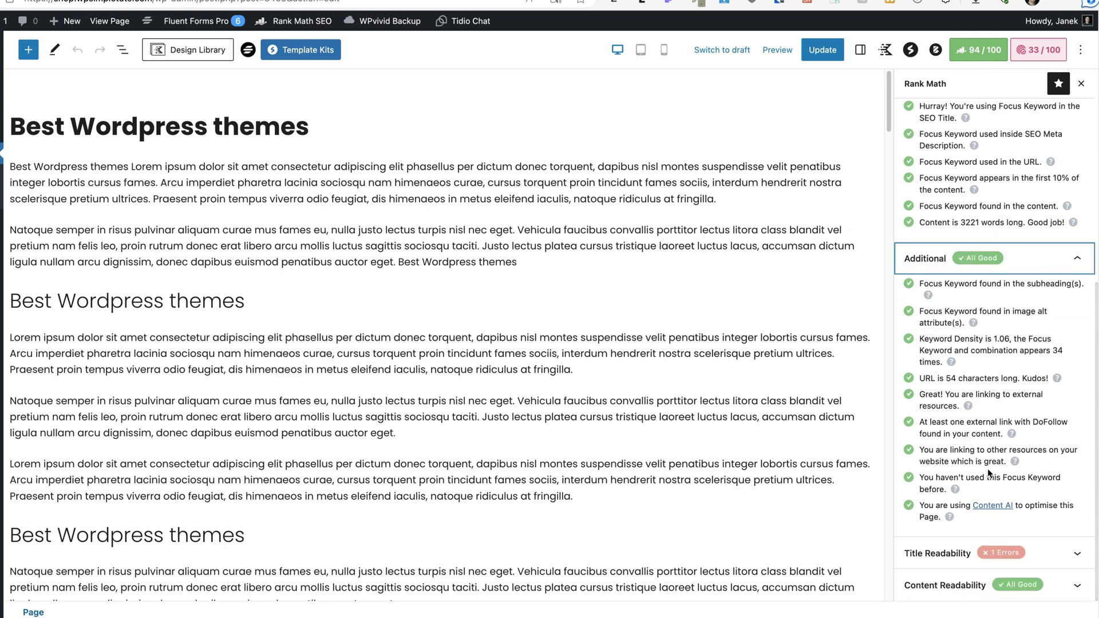
{"action": "left_click", "coordinate": [1048, 553]}
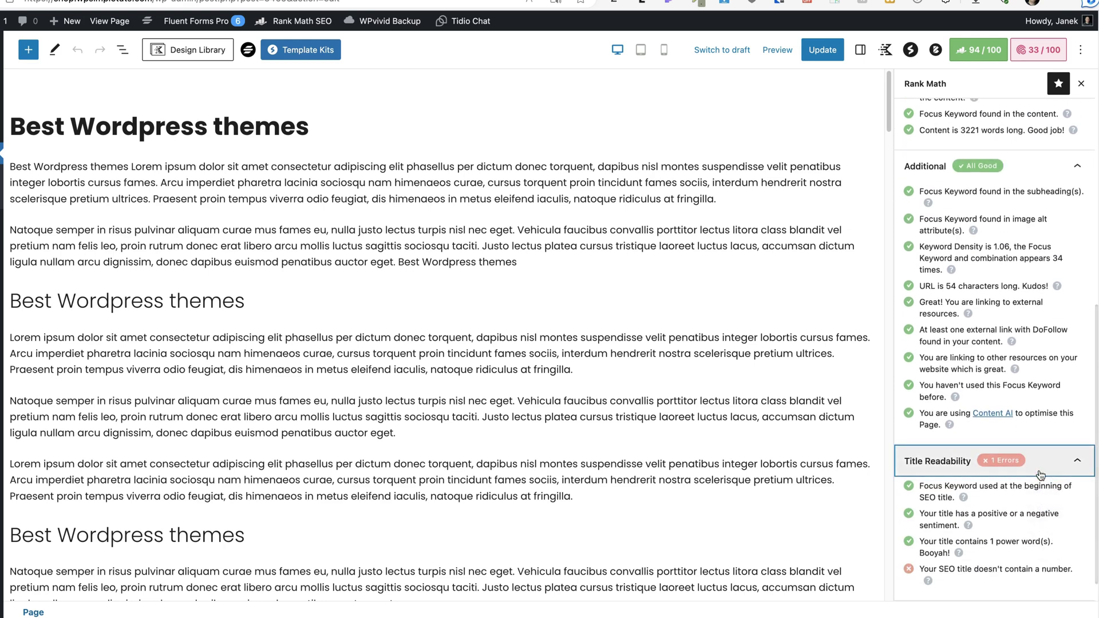
{"action": "scroll", "coordinate": [1052, 493], "scroll_direction": "down", "scroll_amount": 1}
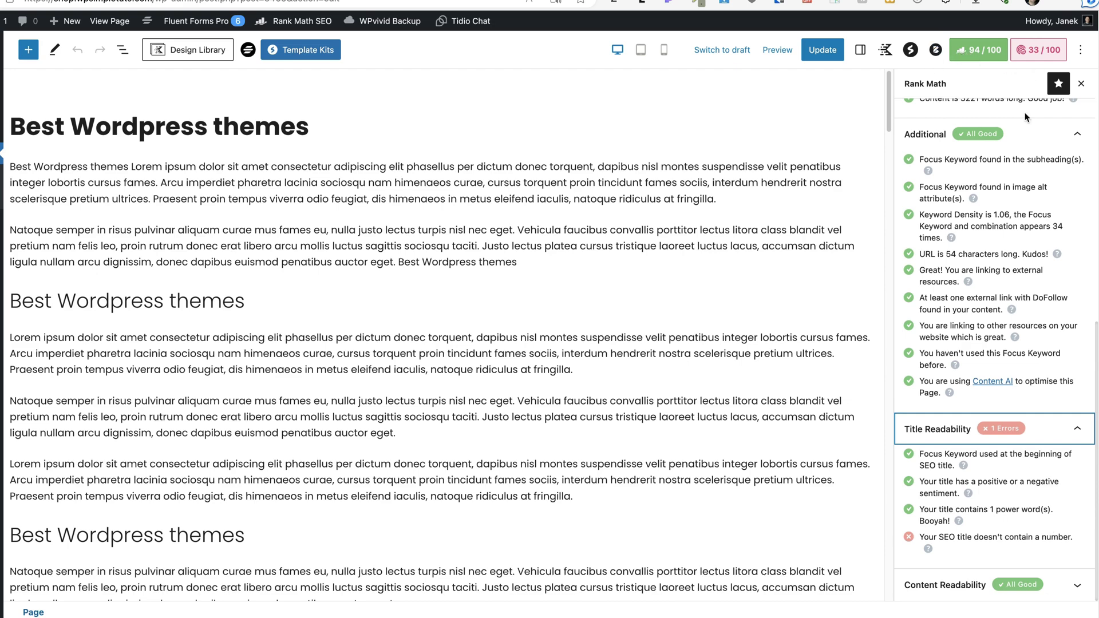
{"action": "scroll", "coordinate": [1025, 169], "scroll_direction": "up", "scroll_amount": 10}
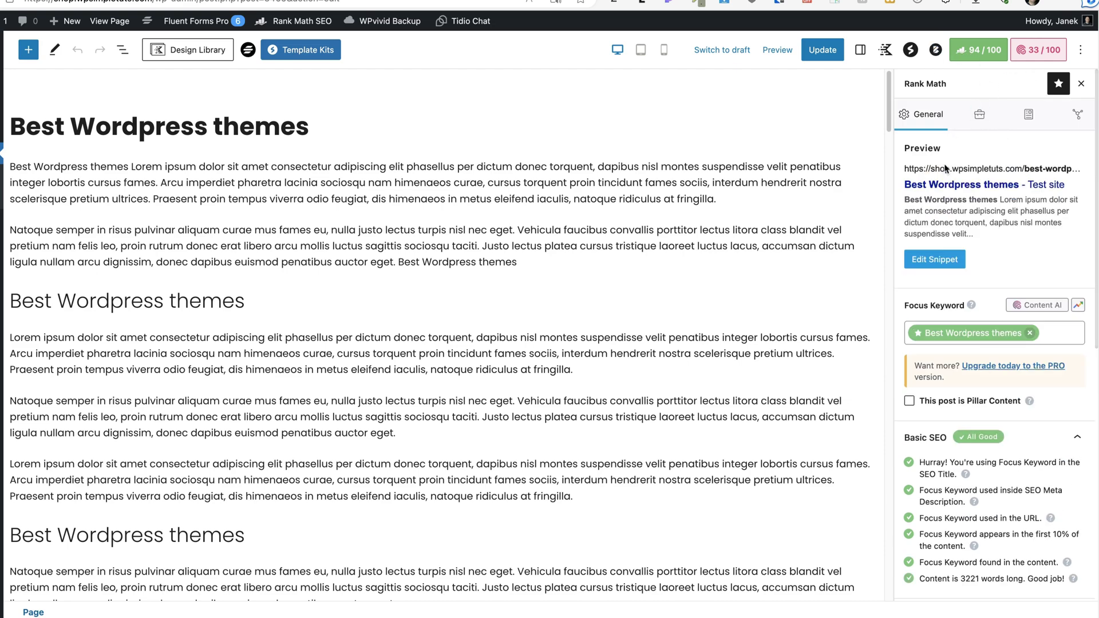
Set the SEO title to 'Best Wordpress themes 45455656 random number' and the meta description to keyword text plus 'asasa asasa asas adsd'.
{"action": "left_click", "coordinate": [939, 261]}
{"action": "left_click", "coordinate": [331, 314]}
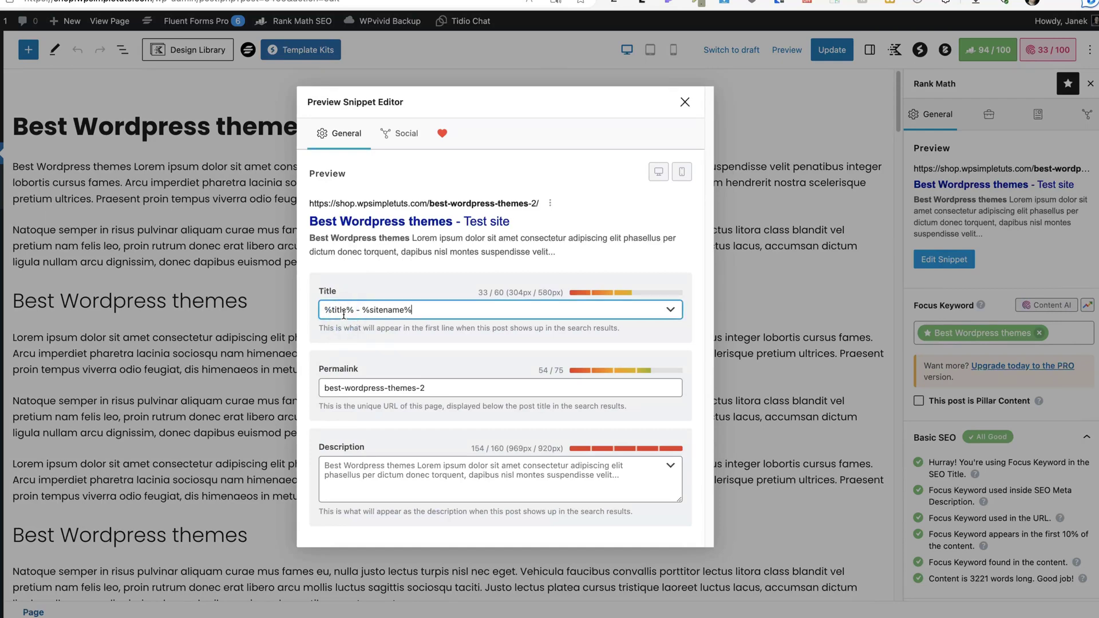
{"action": "key", "text": "ctrl+a"}
{"action": "type", "text": "Best Wordpress themes"}
{"action": "type", "text": "4545"}
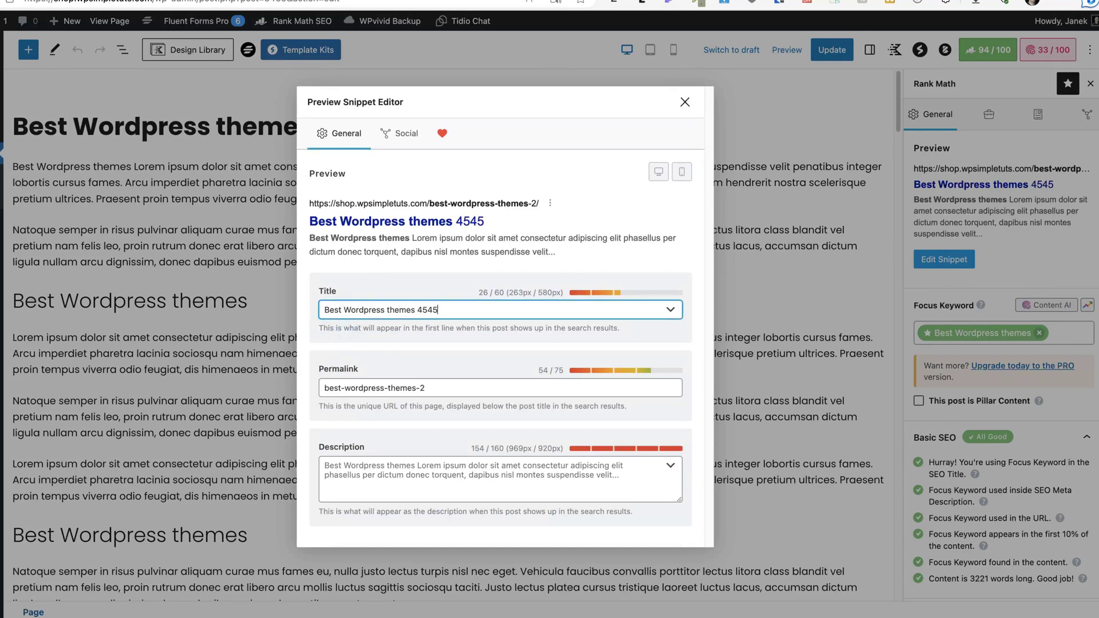
{"action": "type", "text": "5656 r"}
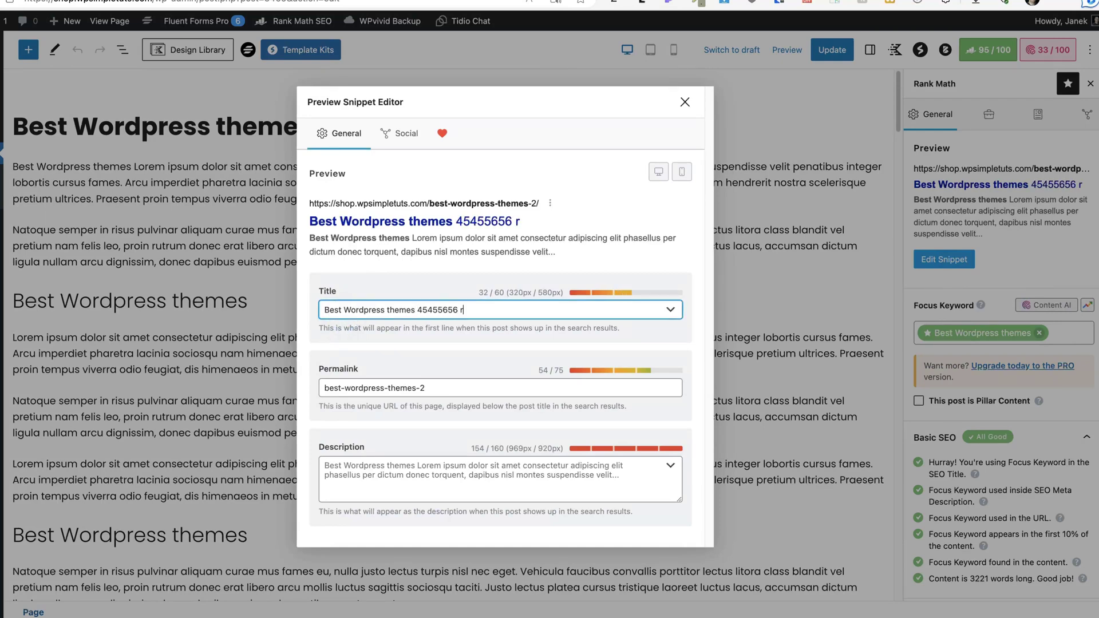
{"action": "type", "text": "andom numb"}
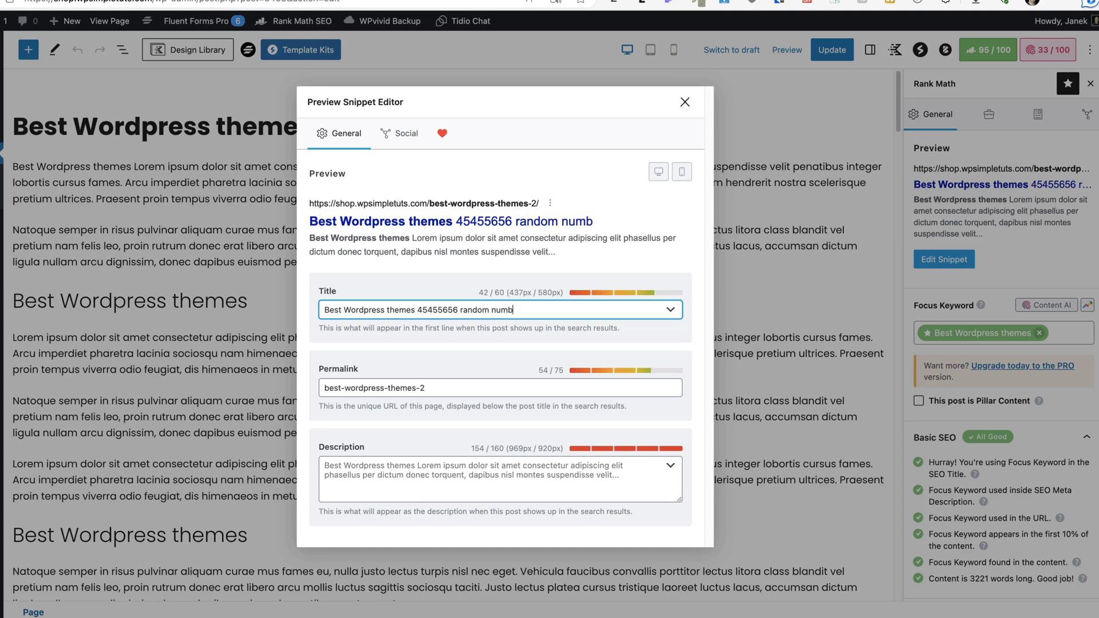
{"action": "type", "text": "er"}
{"action": "triple_click", "coordinate": [380, 466]}
{"action": "type", "text": "Best Wordpress themes"}
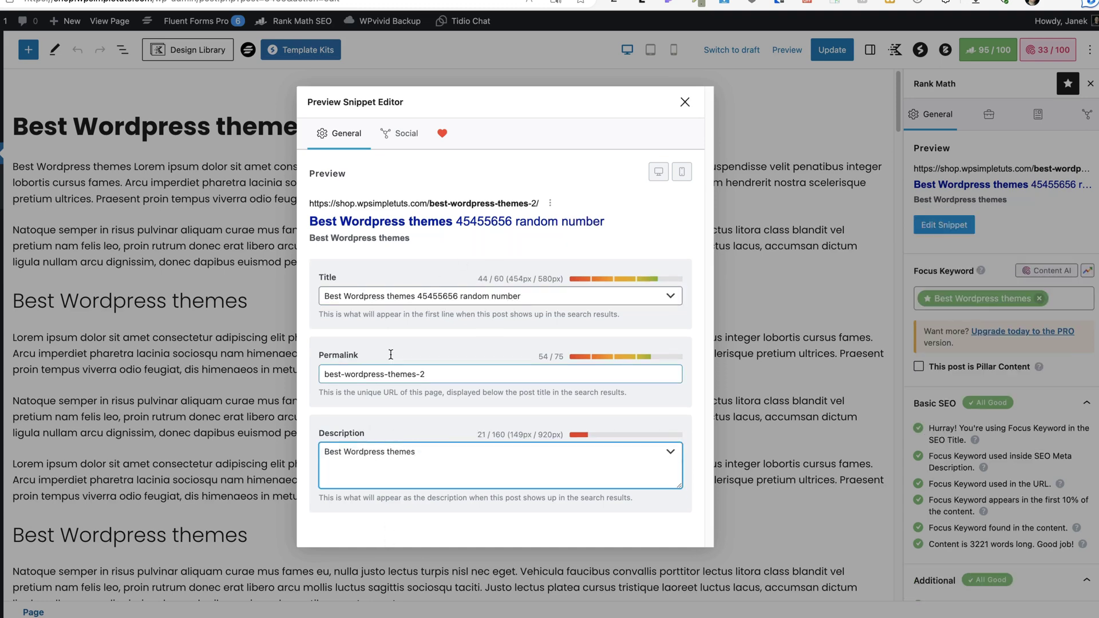
{"action": "type", "text": "asasa asa"}
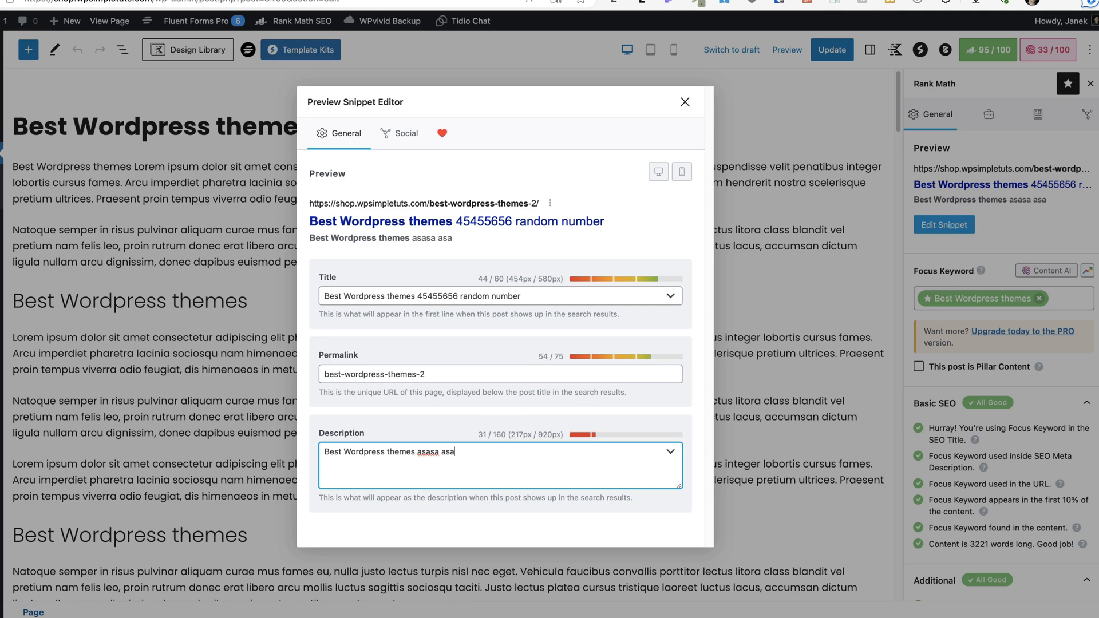
{"action": "type", "text": "sa asas adsd"}
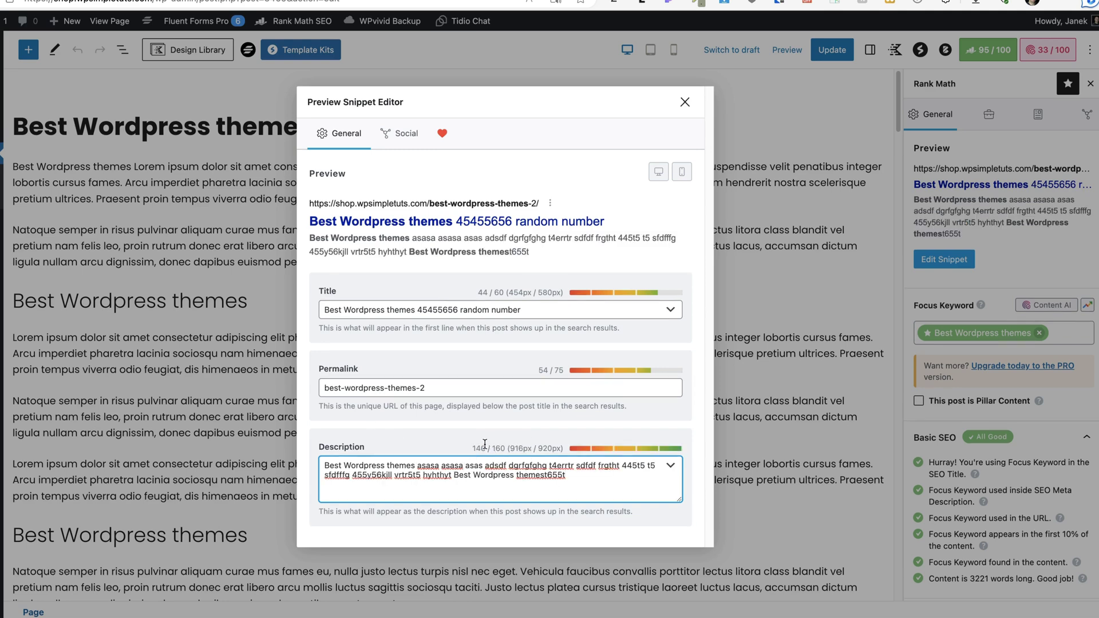
{"action": "left_click", "coordinate": [685, 102]}
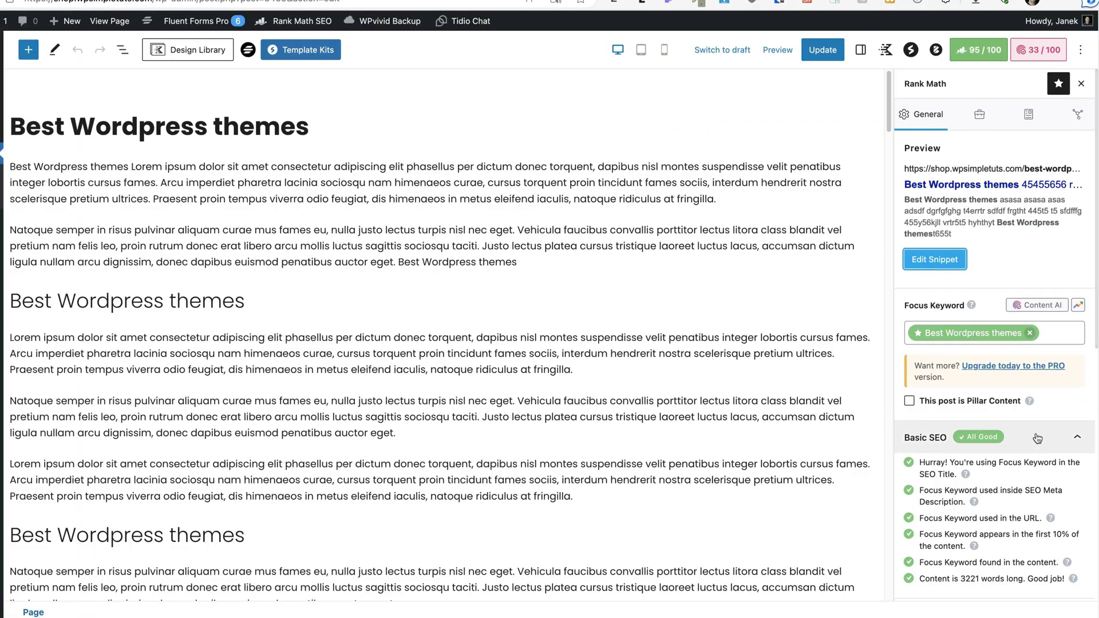
Expand the Content Readability checks in the Rank Math sidebar.
{"action": "scroll", "coordinate": [1022, 489], "scroll_direction": "down", "scroll_amount": 8}
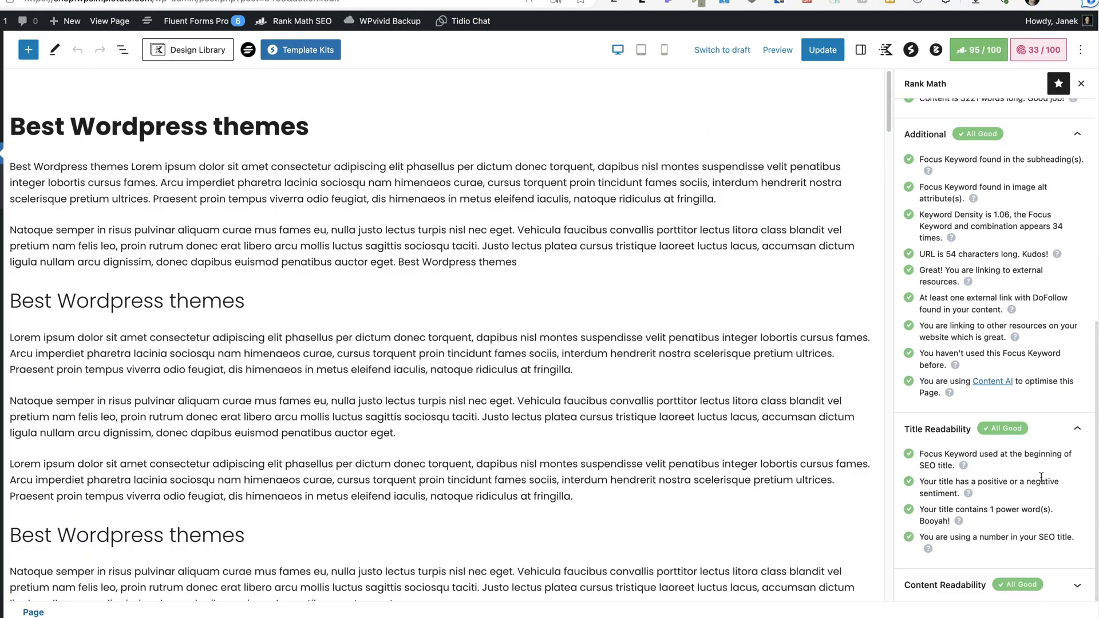
{"action": "left_click", "coordinate": [999, 584]}
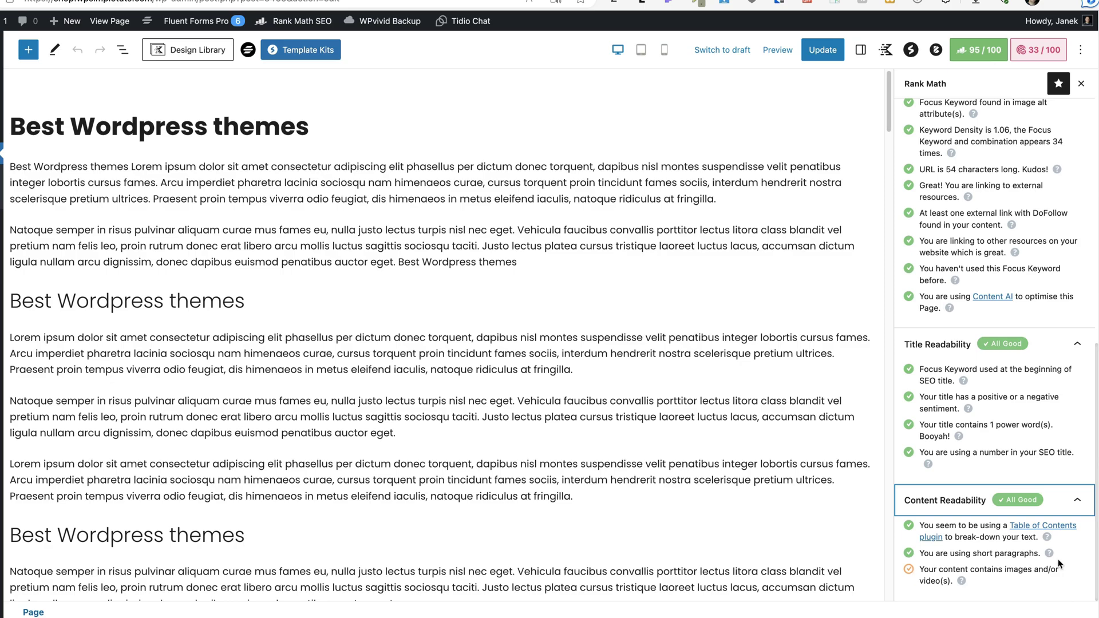
{"action": "scroll", "coordinate": [348, 456], "scroll_direction": "down", "scroll_amount": 1}
{"action": "scroll", "coordinate": [349, 456], "scroll_direction": "down", "scroll_amount": 20}
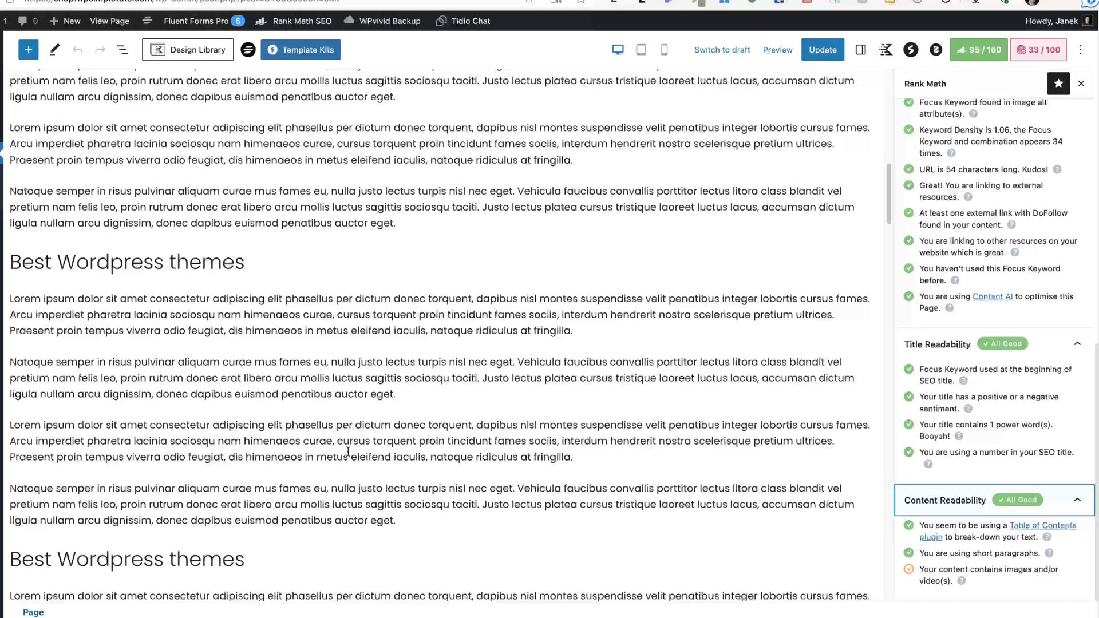
{"action": "scroll", "coordinate": [348, 451], "scroll_direction": "down", "scroll_amount": 10}
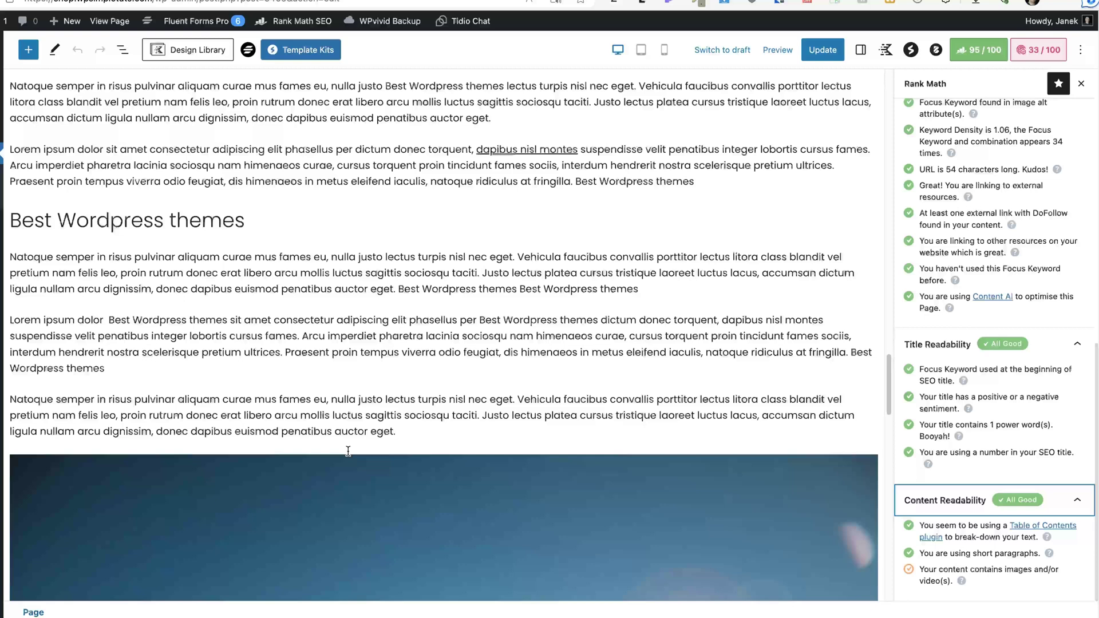
Move the mountain photo block several positions down among the paragraphs and update the page.
{"action": "left_click", "coordinate": [349, 297]}
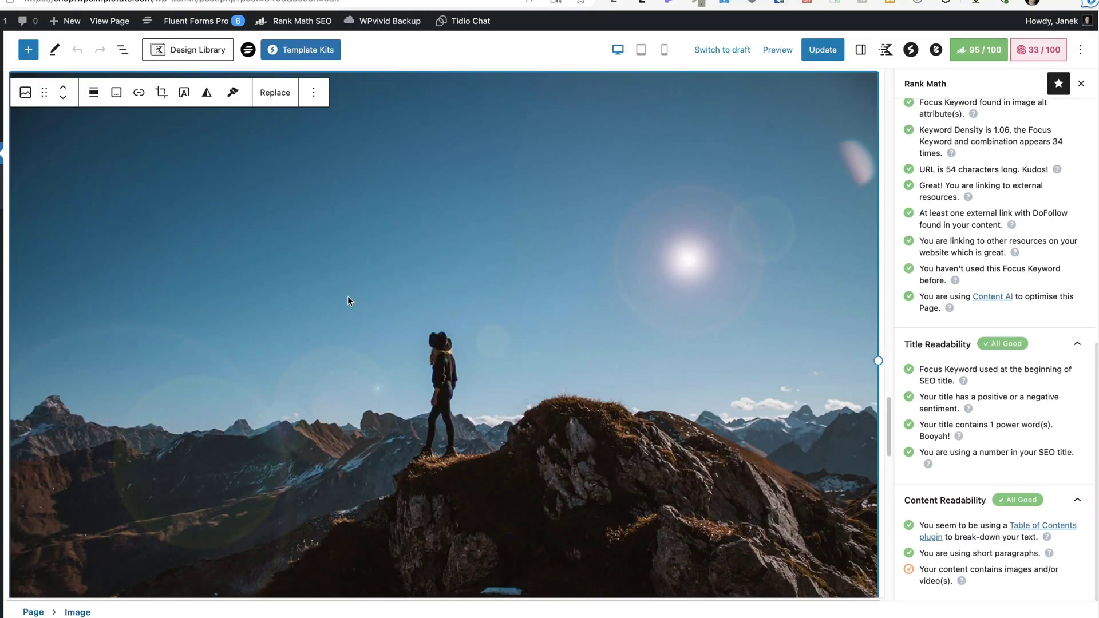
{"action": "scroll", "coordinate": [344, 299], "scroll_direction": "down", "scroll_amount": 2}
{"action": "left_click", "coordinate": [64, 101]}
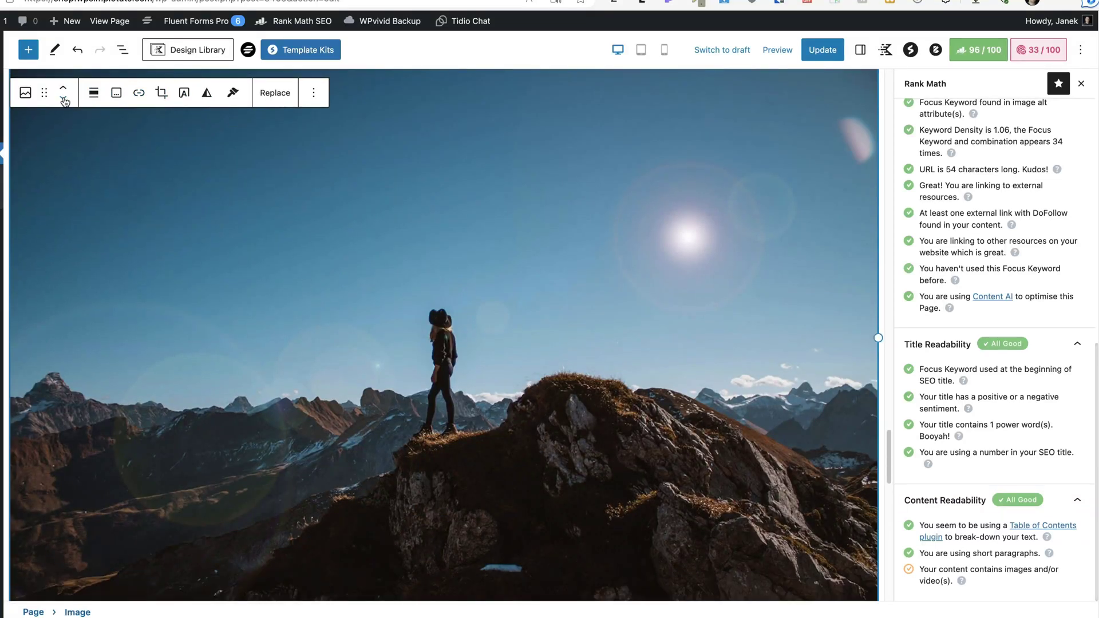
{"action": "left_click", "coordinate": [64, 90]}
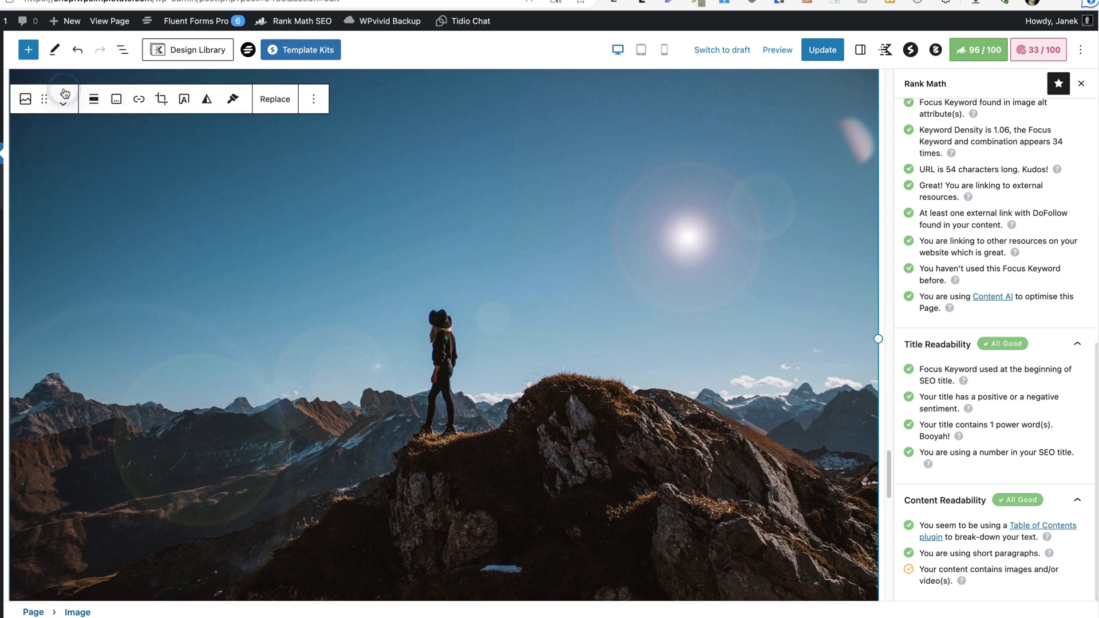
{"action": "left_click", "coordinate": [63, 102]}
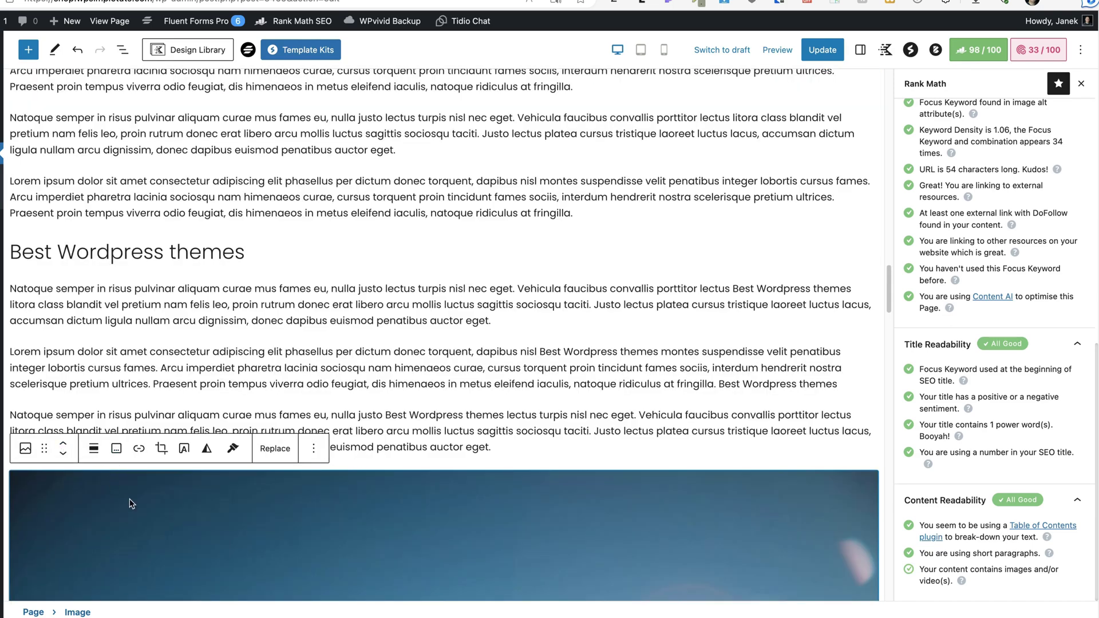
{"action": "scroll", "coordinate": [215, 506], "scroll_direction": "down", "scroll_amount": 6}
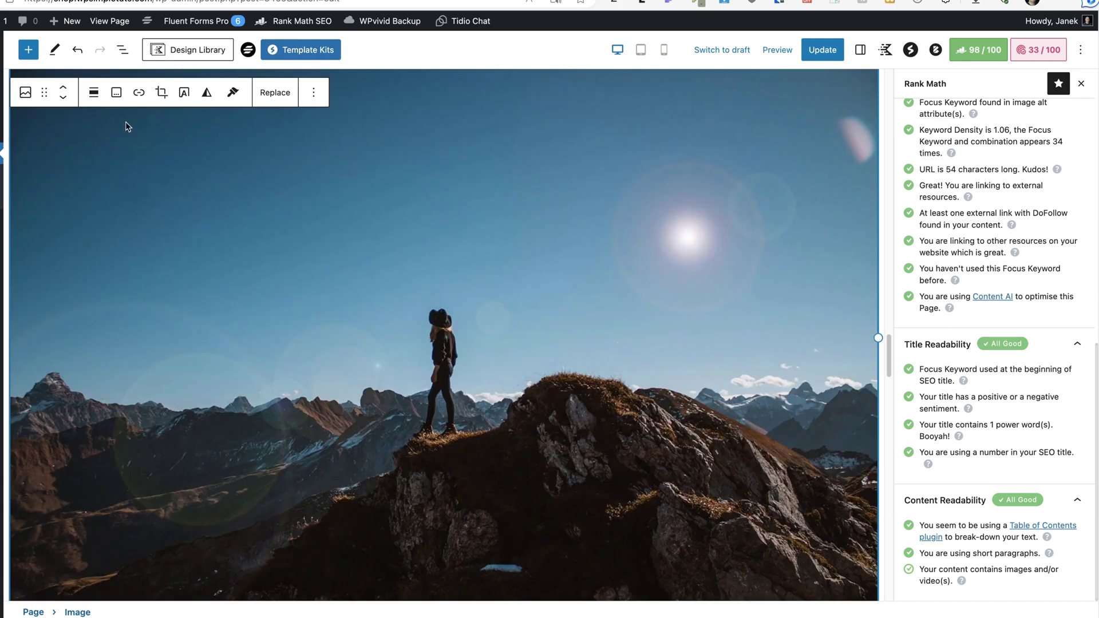
{"action": "left_click", "coordinate": [63, 97]}
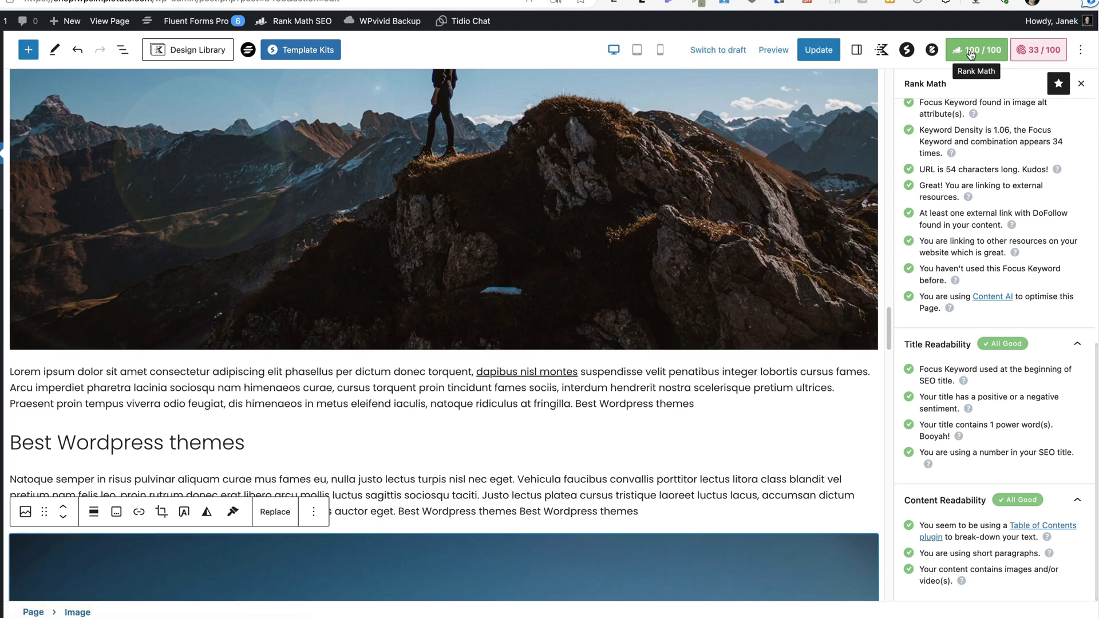
{"action": "left_click", "coordinate": [819, 53]}
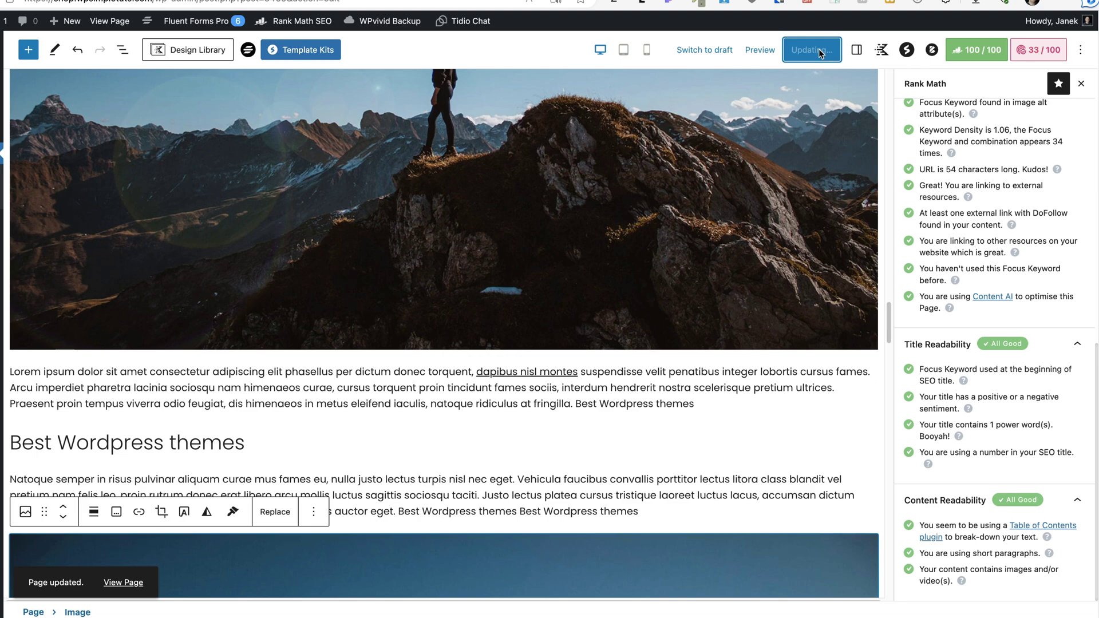
{"action": "scroll", "coordinate": [401, 492], "scroll_direction": "up", "scroll_amount": 15}
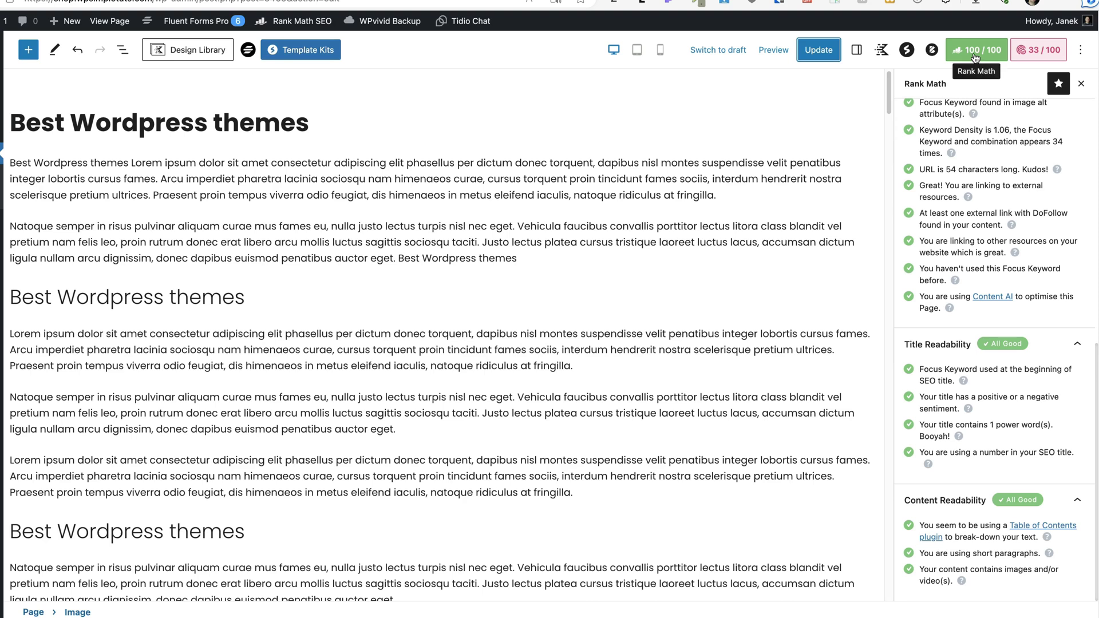
{"action": "scroll", "coordinate": [998, 375], "scroll_direction": "up", "scroll_amount": 10}
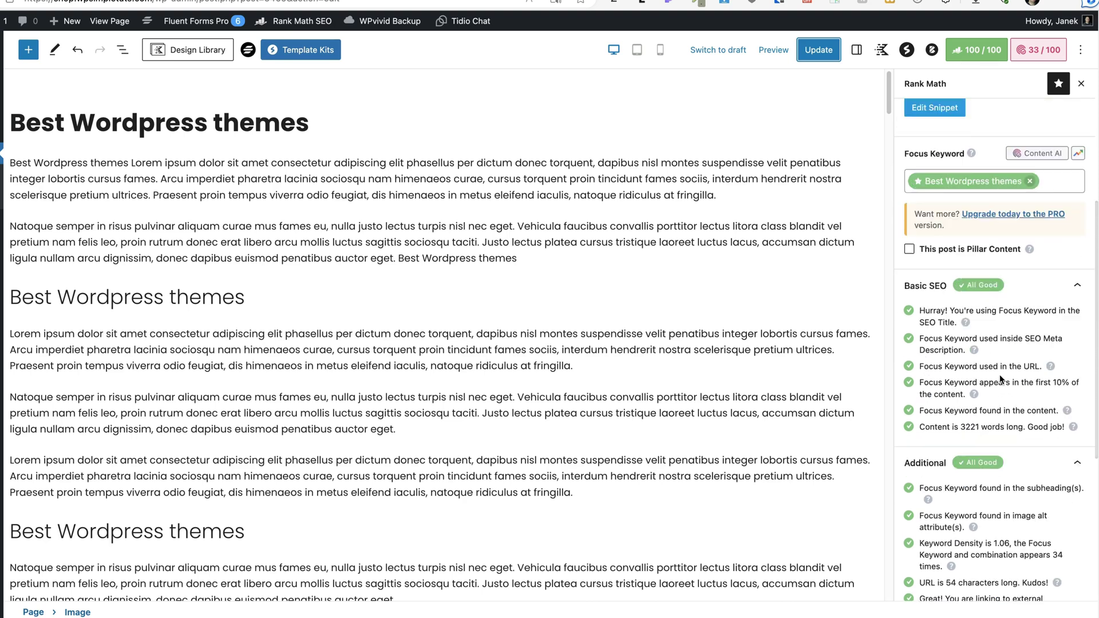
{"action": "scroll", "coordinate": [999, 374], "scroll_direction": "down", "scroll_amount": 4}
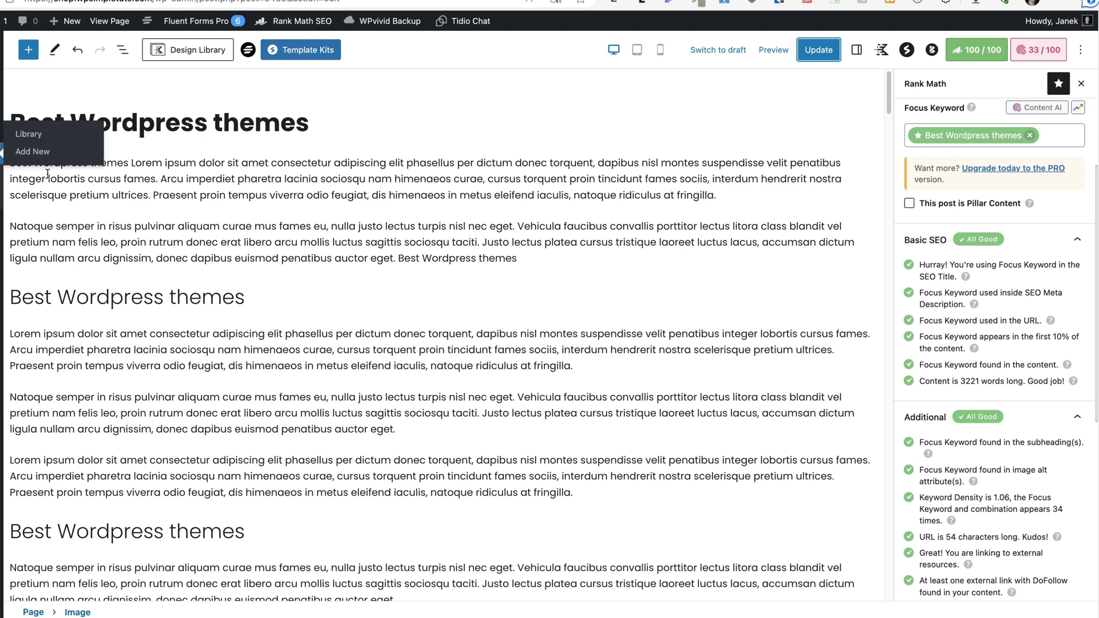
{"action": "left_click_drag", "start_coordinate": [185, 162], "coordinate": [441, 527]}
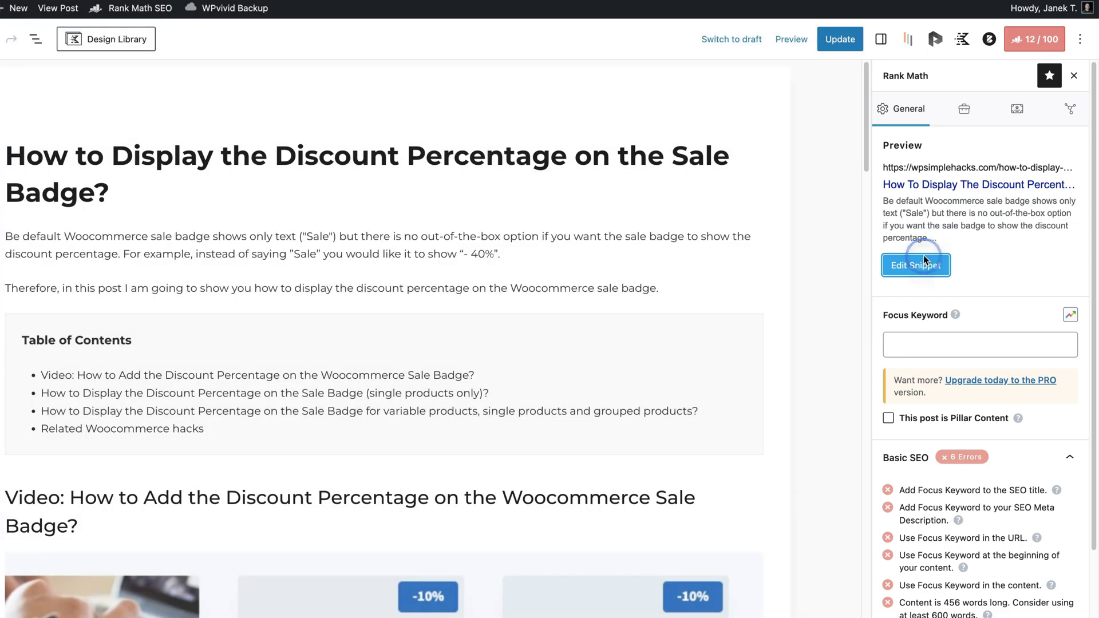
Review the 12/100 post's search snippet and its six Basic SEO errors in Rank Math.
{"action": "left_click", "coordinate": [924, 262]}
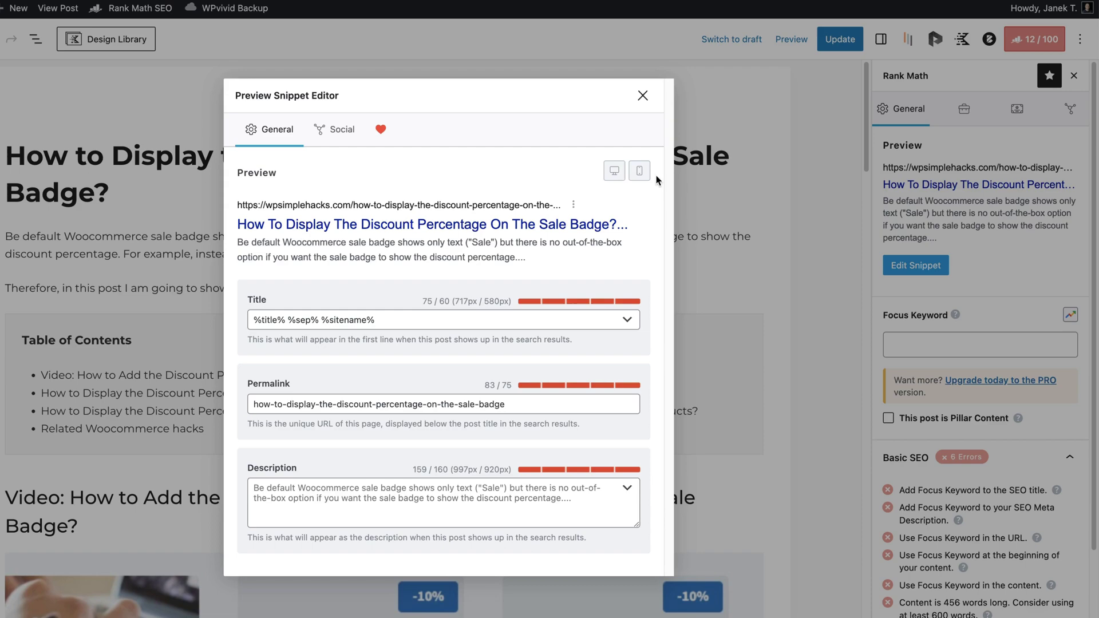
{"action": "left_click", "coordinate": [643, 96]}
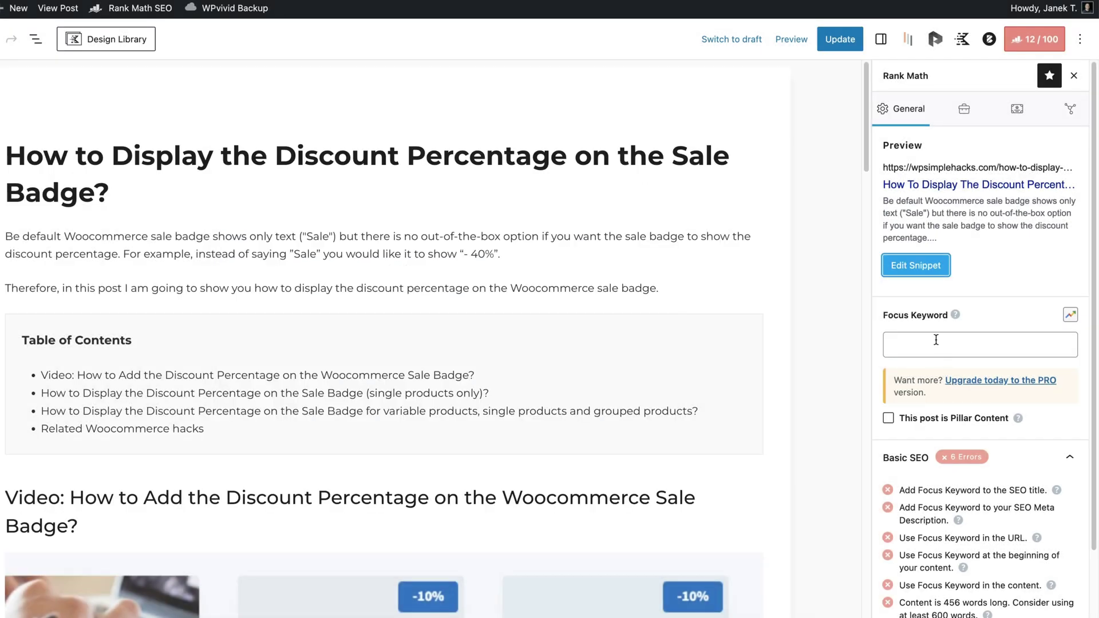
{"action": "scroll", "coordinate": [974, 401], "scroll_direction": "down", "scroll_amount": 2}
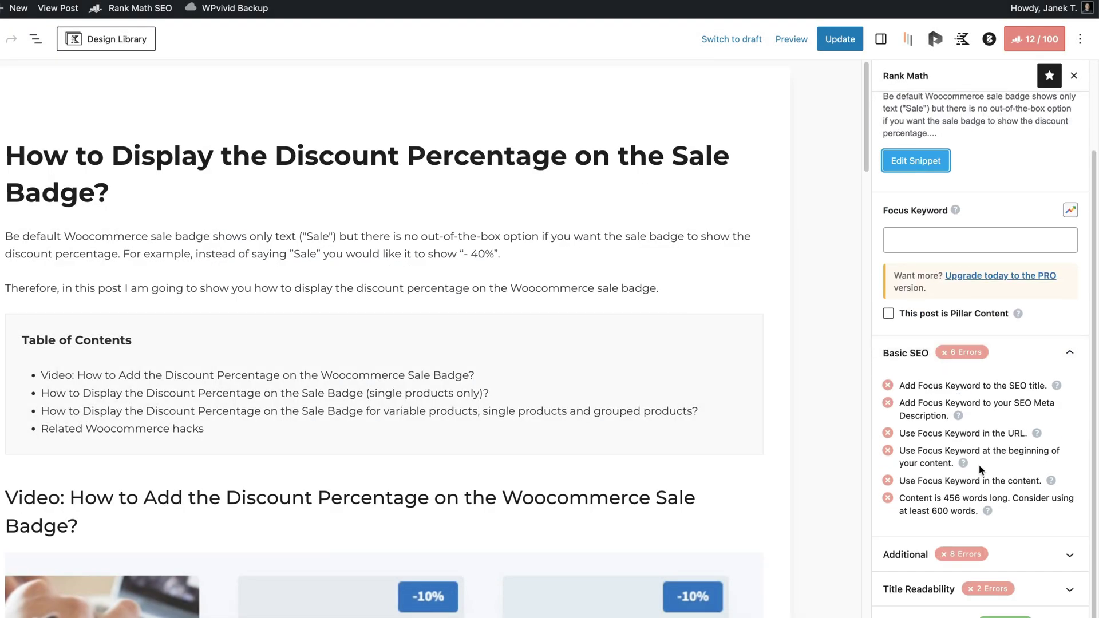
{"action": "scroll", "coordinate": [449, 374], "scroll_direction": "down", "scroll_amount": 15}
{"action": "scroll", "coordinate": [522, 356], "scroll_direction": "up", "scroll_amount": 15}
{"action": "left_click", "coordinate": [29, 43]}
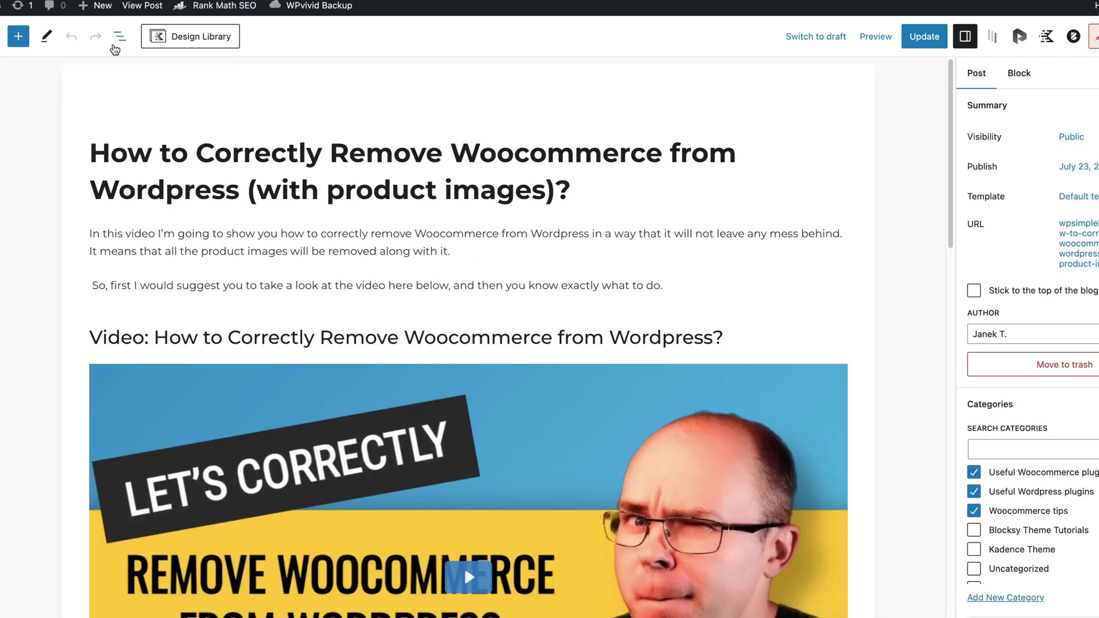
Show the Woocommerce-removal post's outline and highlight its 181-word count.
{"action": "left_click", "coordinate": [120, 36]}
{"action": "left_click", "coordinate": [117, 74]}
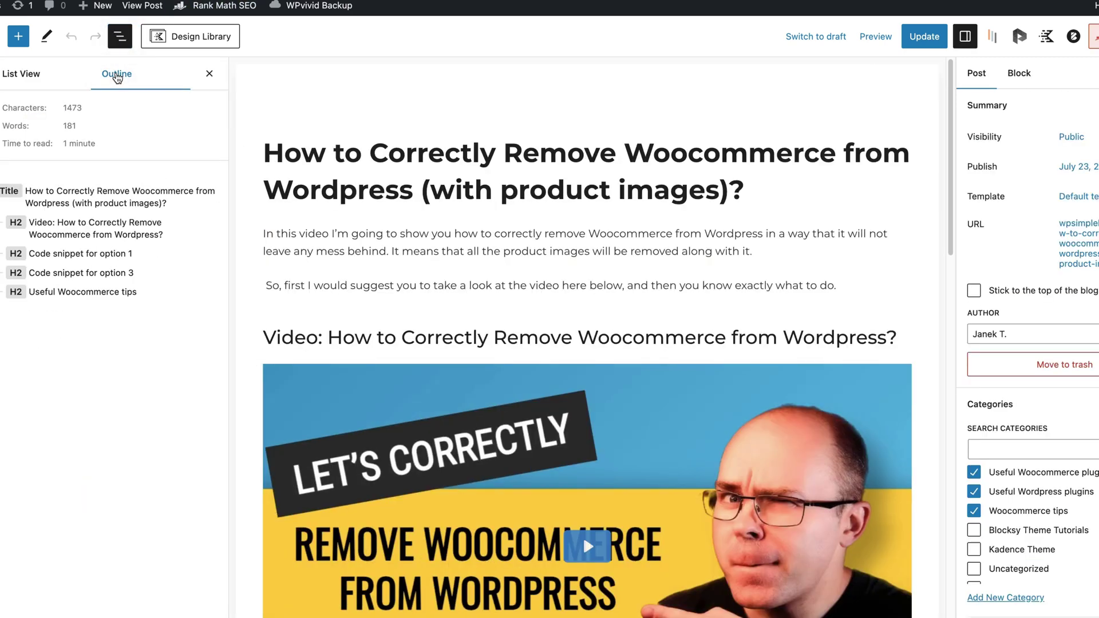
{"action": "double_click", "coordinate": [68, 126]}
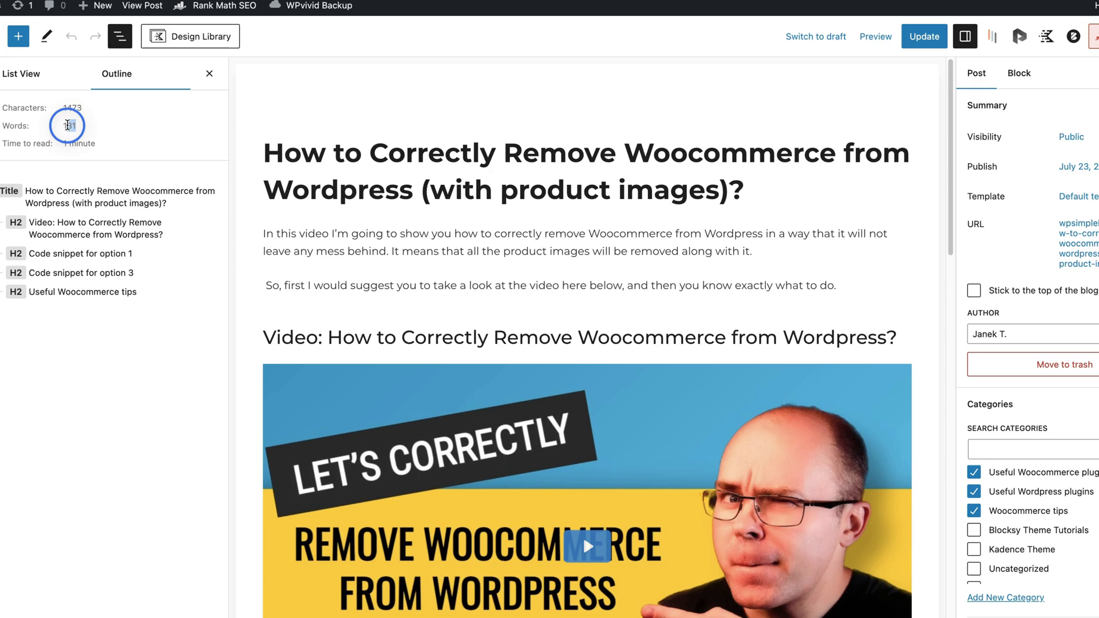